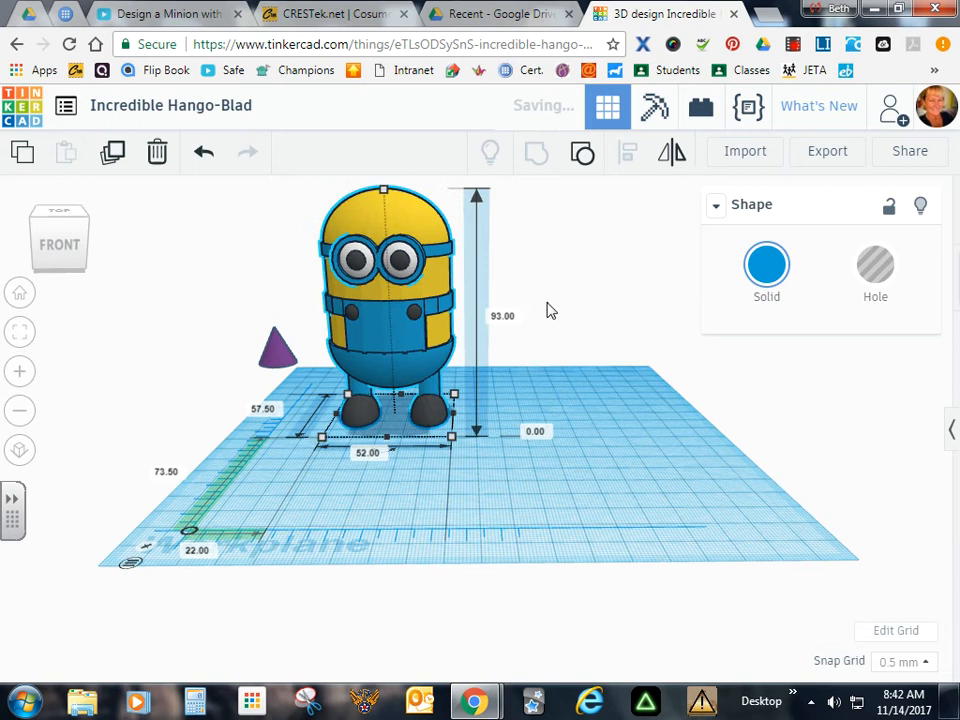
Place a Round Roof from the basic shapes on the workplane beside the minion.
click(286, 355)
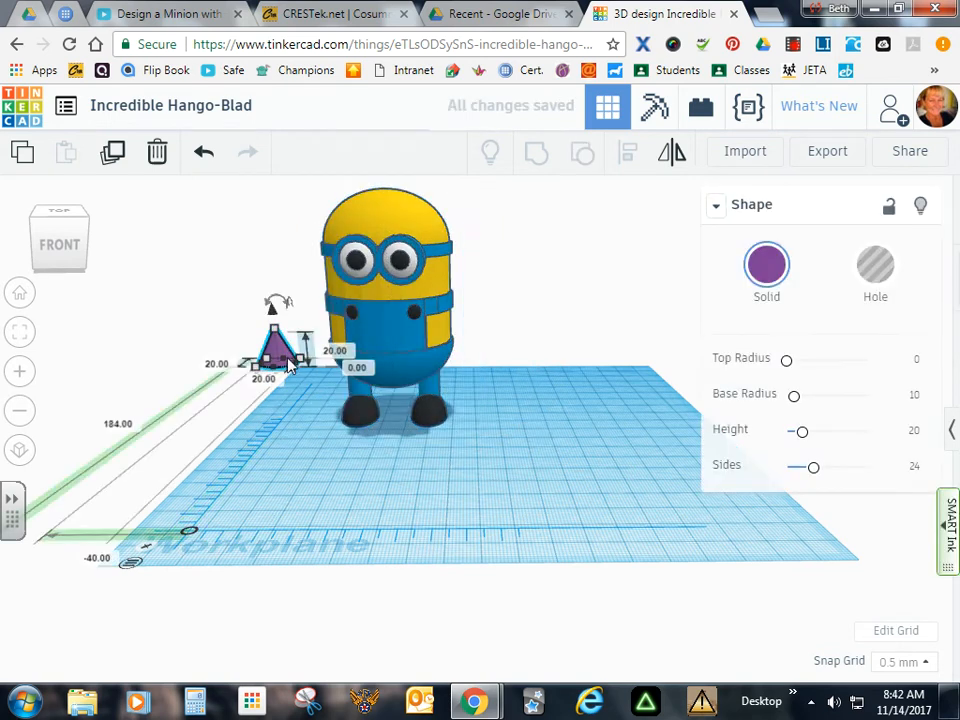
click(951, 429)
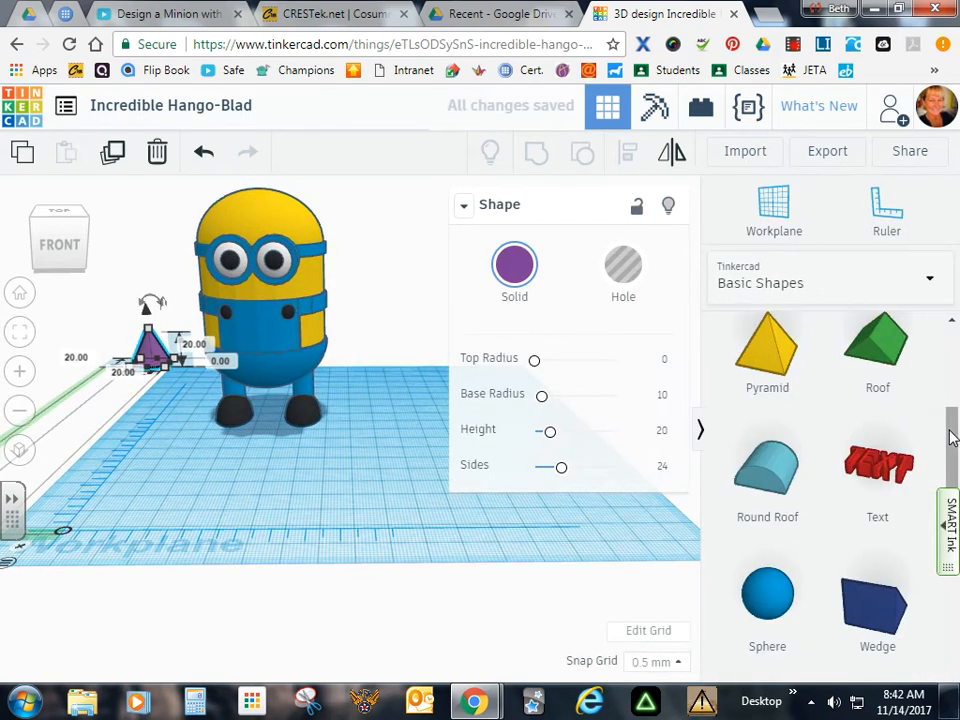
click(768, 461)
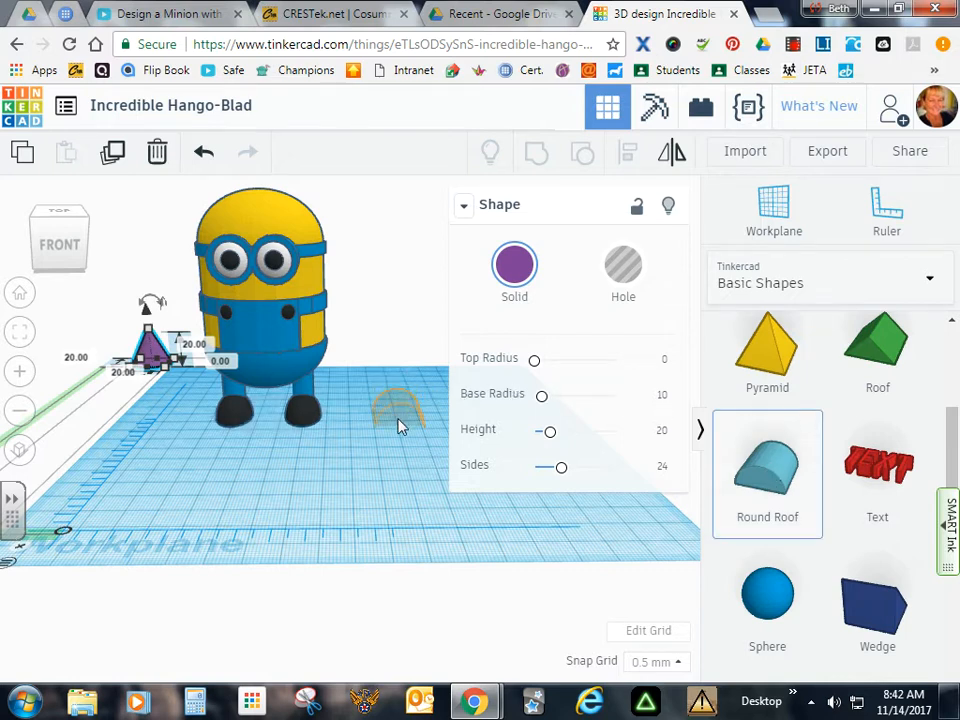
click(398, 416)
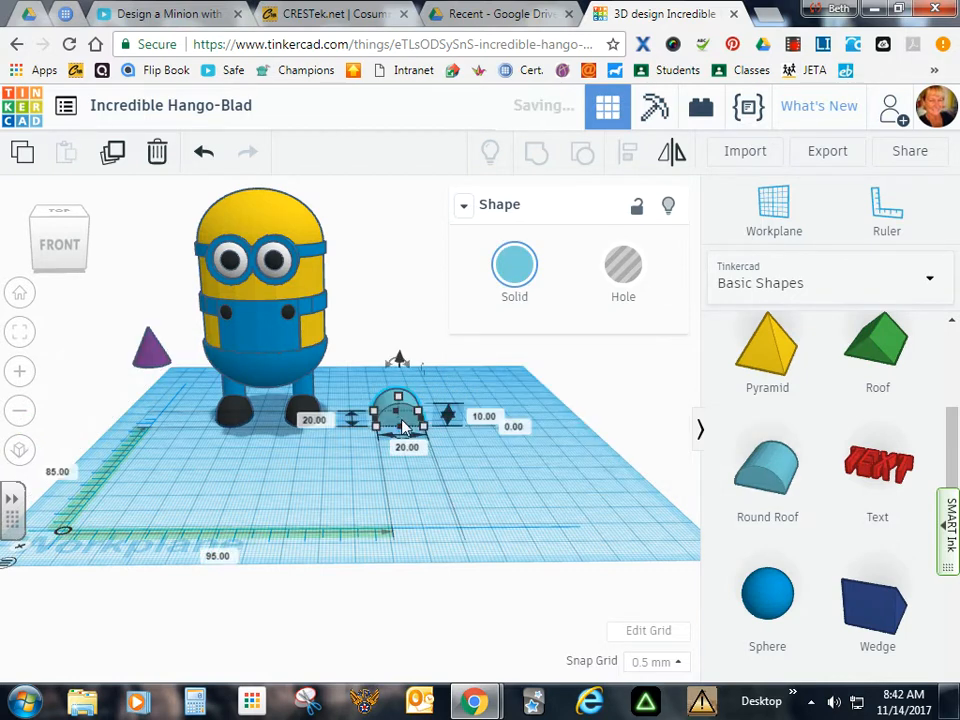
click(464, 206)
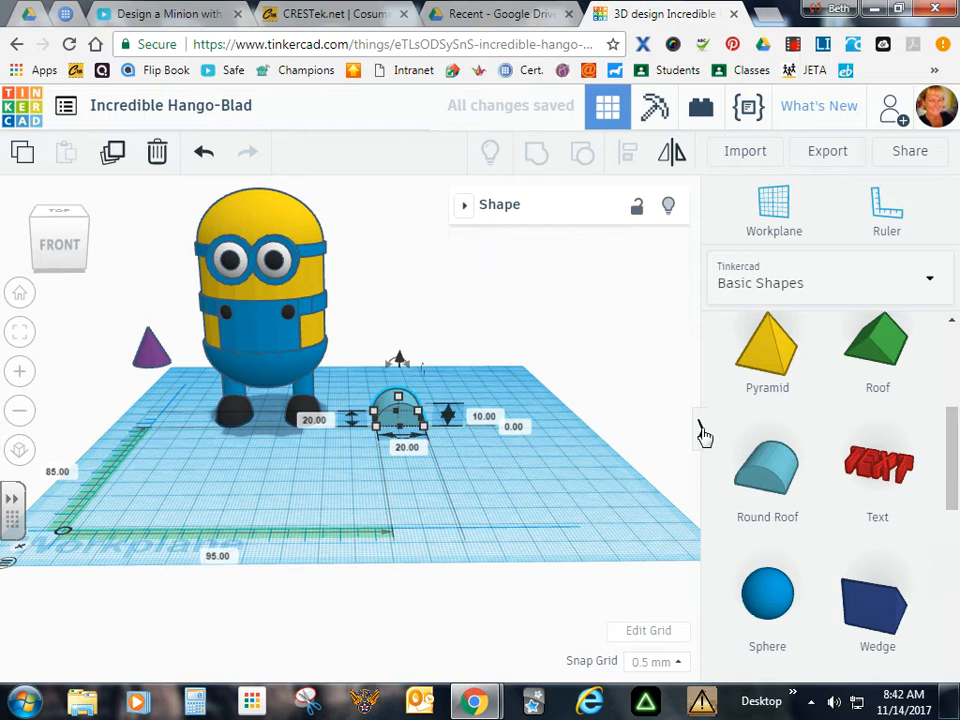
click(699, 428)
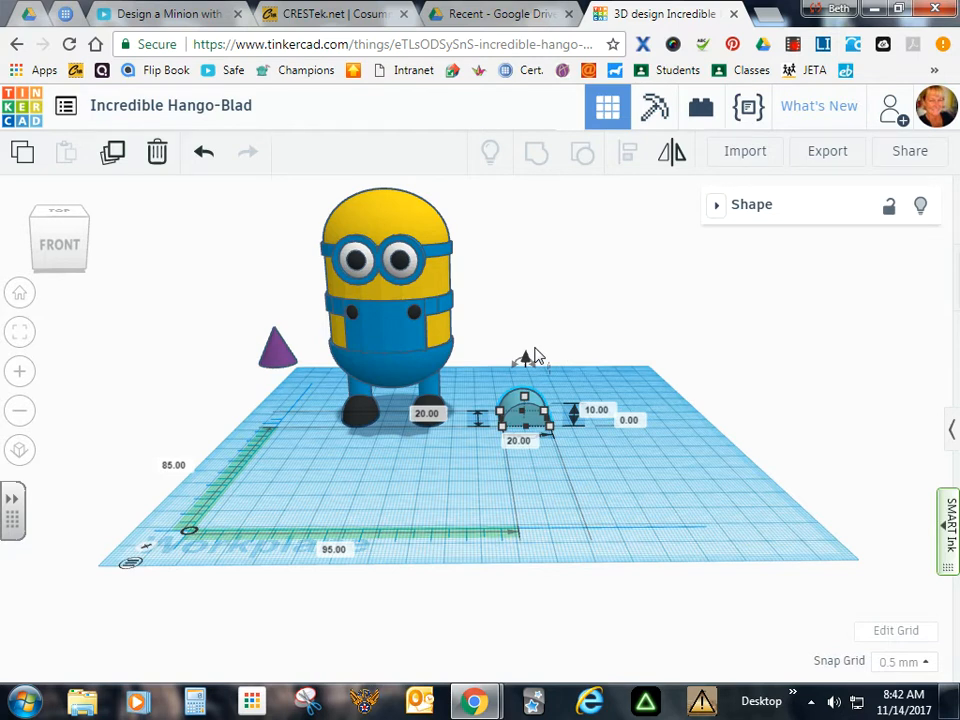
Rotate the round roof 180° so its flat side faces up and set its height to 6.5 mm.
drag(524, 360, 508, 656)
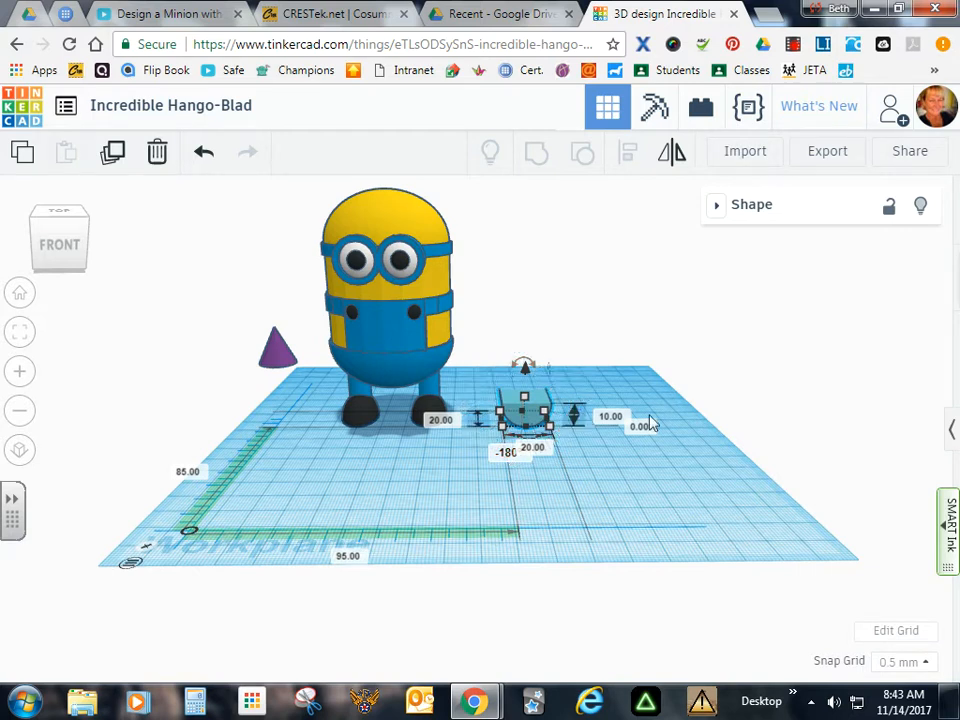
click(612, 416)
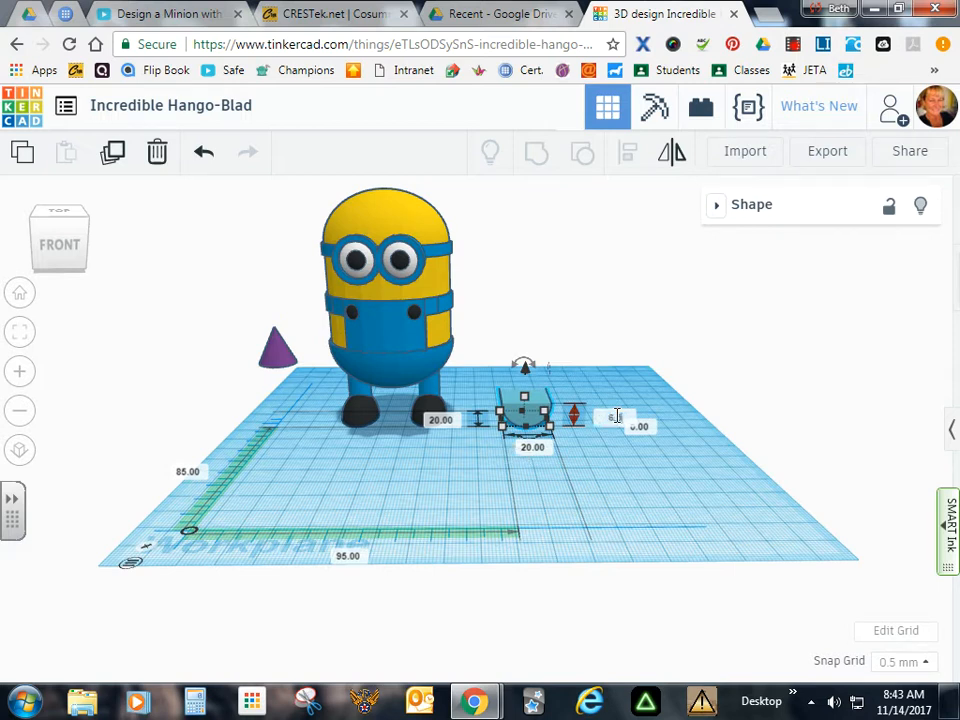
text(6.5)
key(Return)
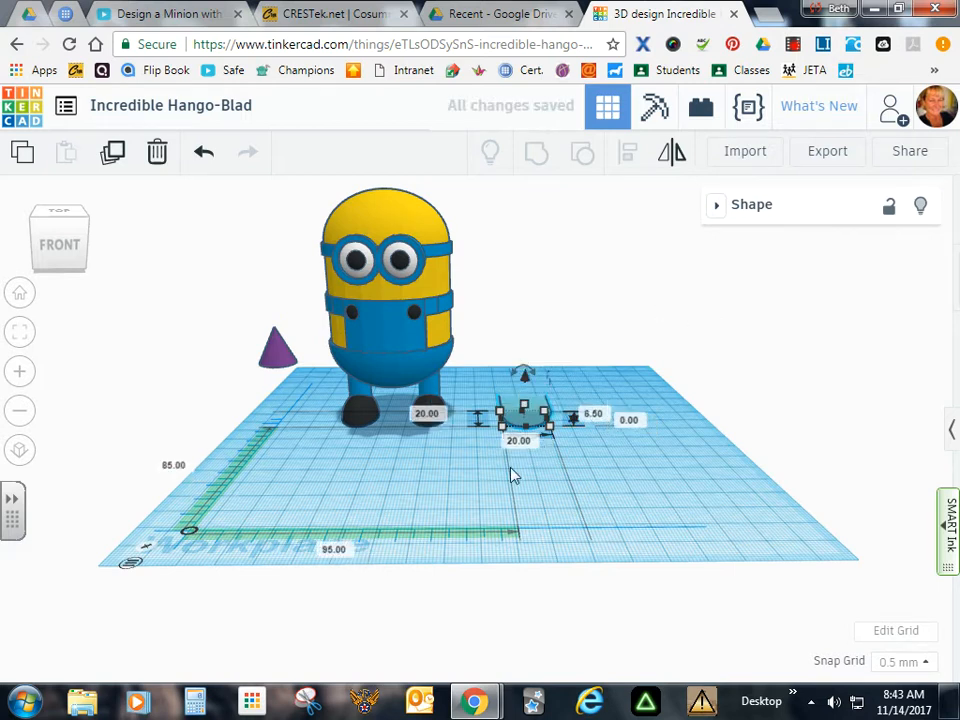
Move the round roof between the minion's feet and align it to the centre of the minion's width.
drag(527, 423, 395, 432)
right_drag(613, 443, 634, 422)
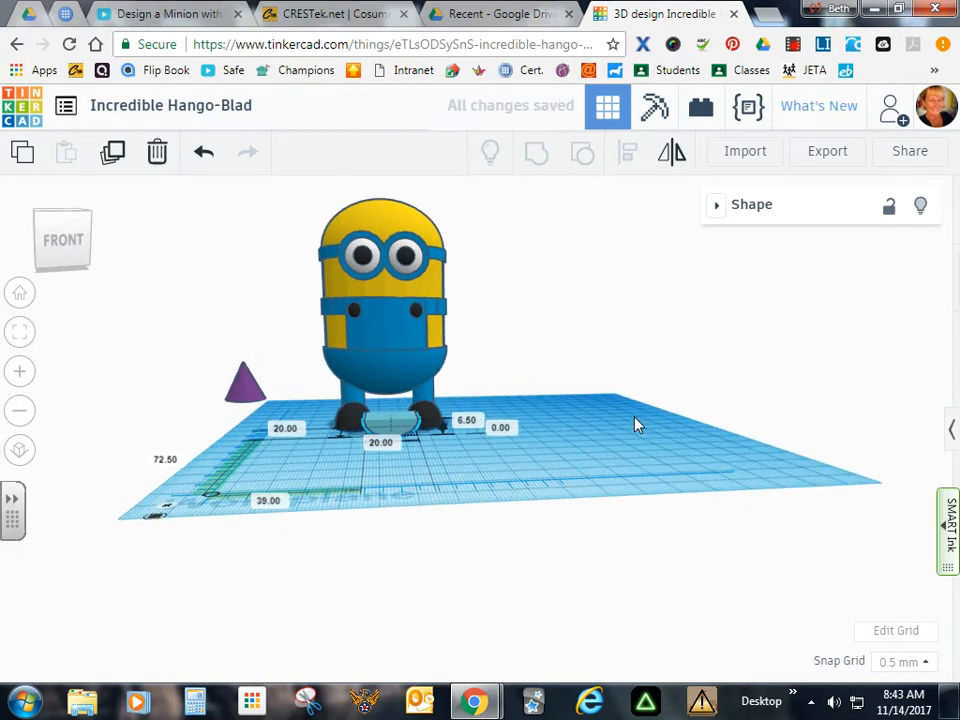
drag(293, 252, 514, 467)
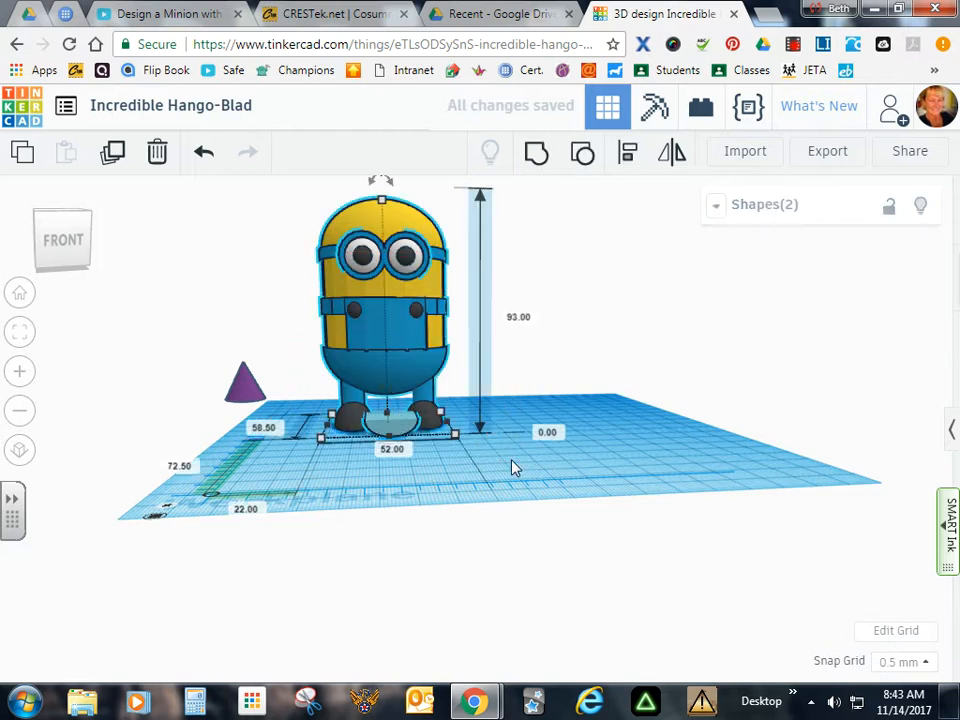
right_drag(639, 332, 465, 444)
click(389, 473)
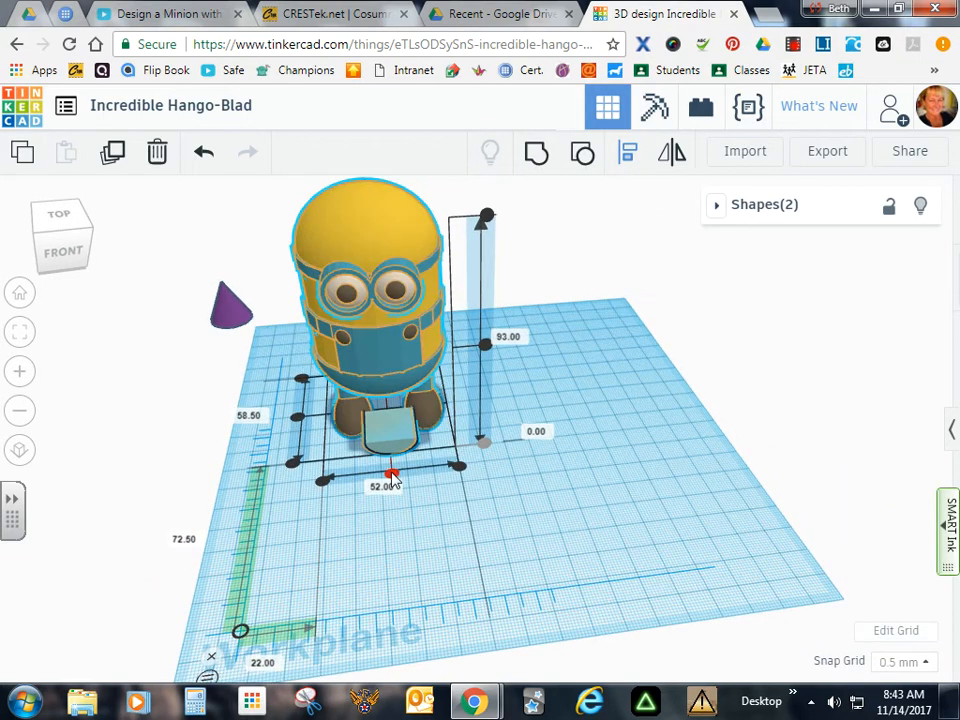
click(603, 508)
right_drag(591, 471, 603, 436)
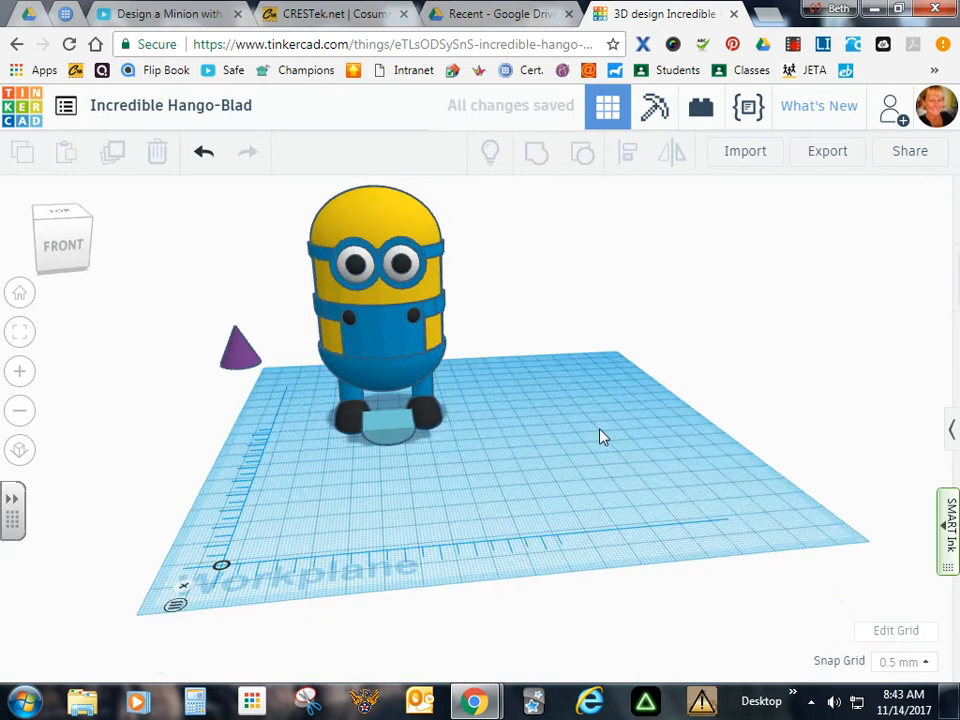
Raise the round roof to 53 mm above the workplane so it sits on the face below the goggles.
click(398, 428)
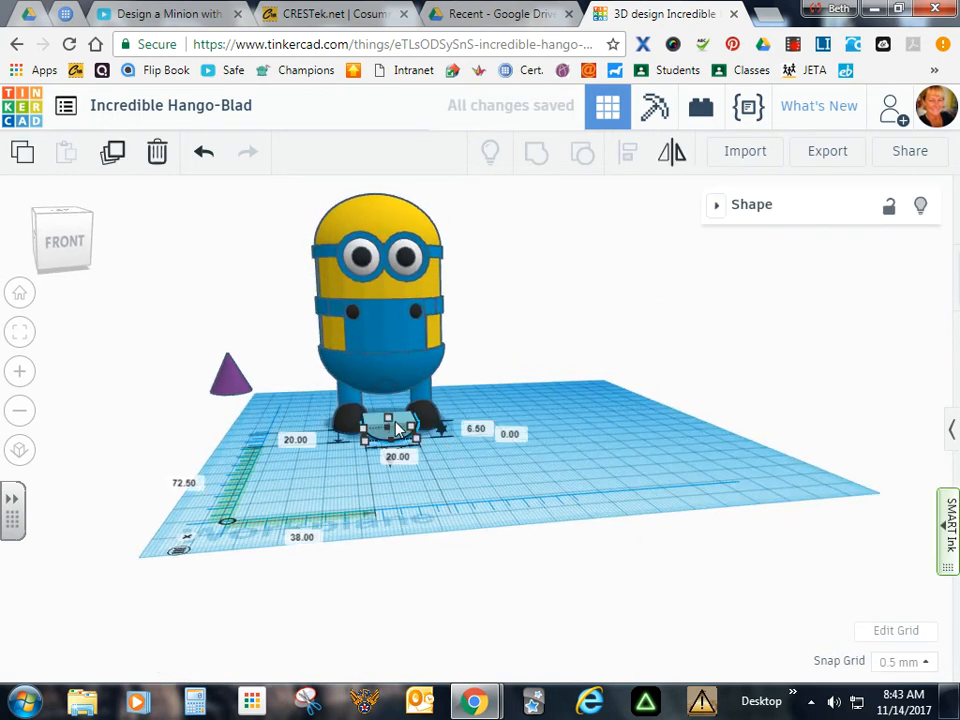
right_drag(520, 395, 521, 380)
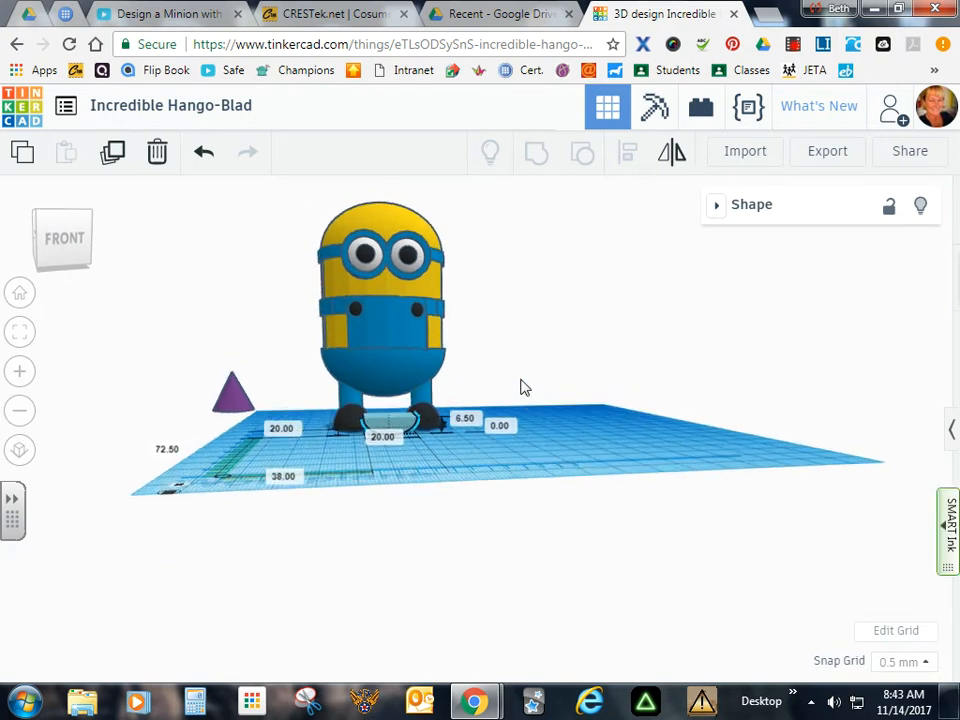
drag(389, 393, 407, 256)
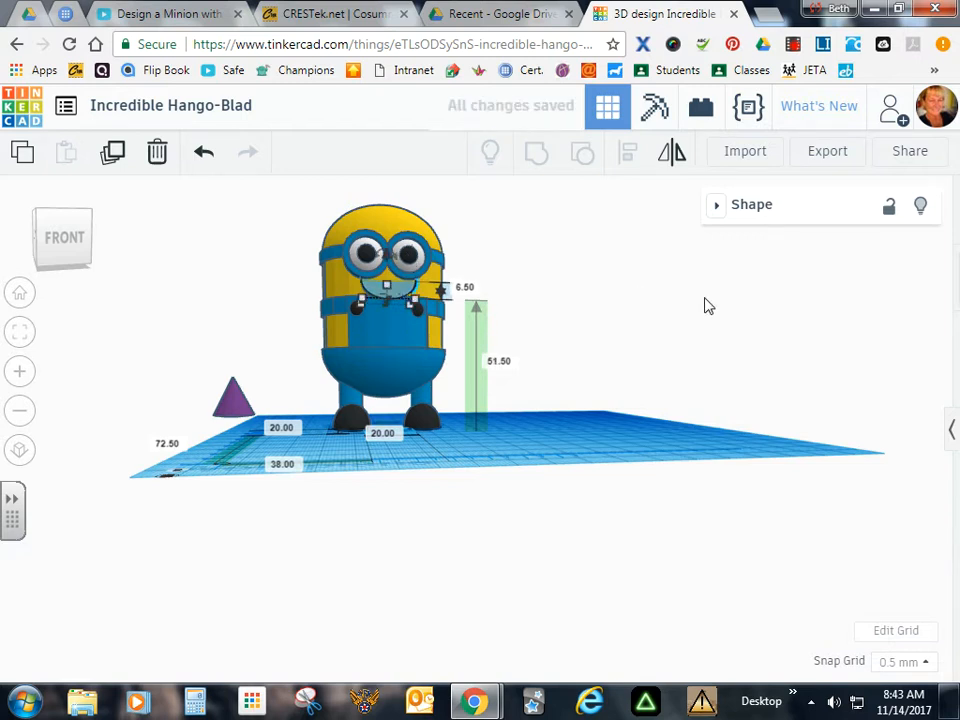
click(21, 372)
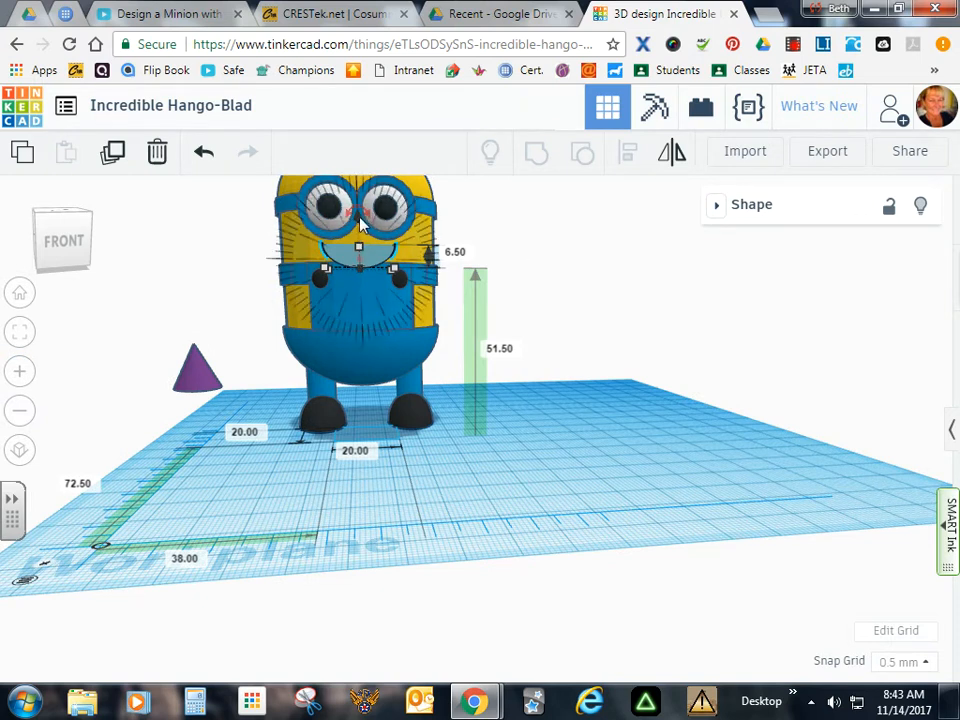
key(ctrl+Up)
key(ctrl+Up)
key(ctrl+Up)
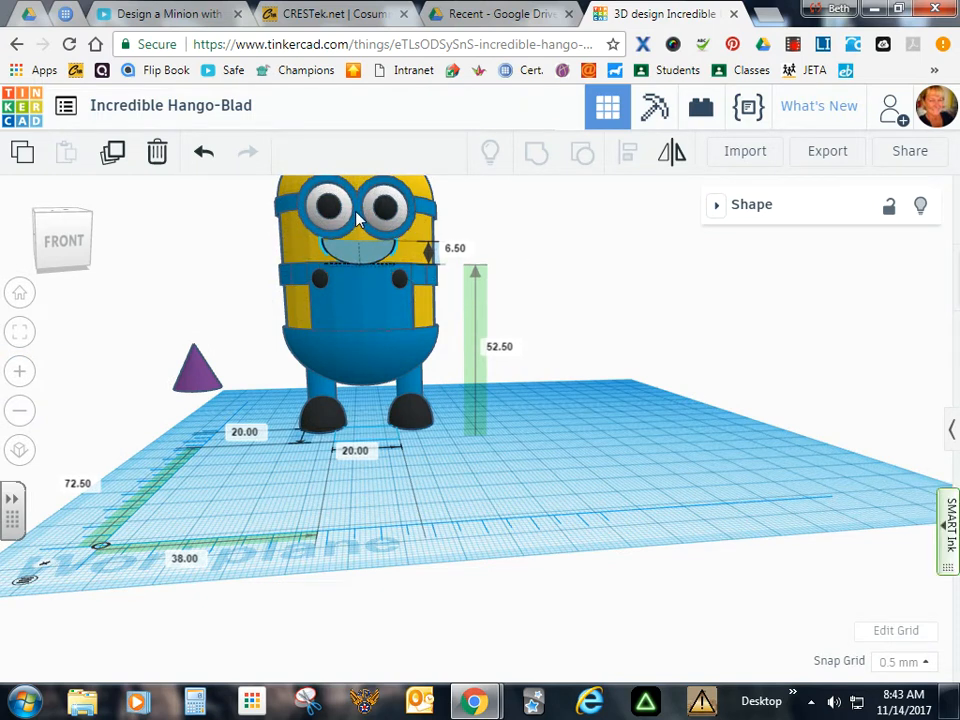
Raise the mouth shape slightly towards the goggles' lower edge and set its height to 6.25 mm.
right_drag(724, 336, 808, 347)
scroll(763, 355, up, 3)
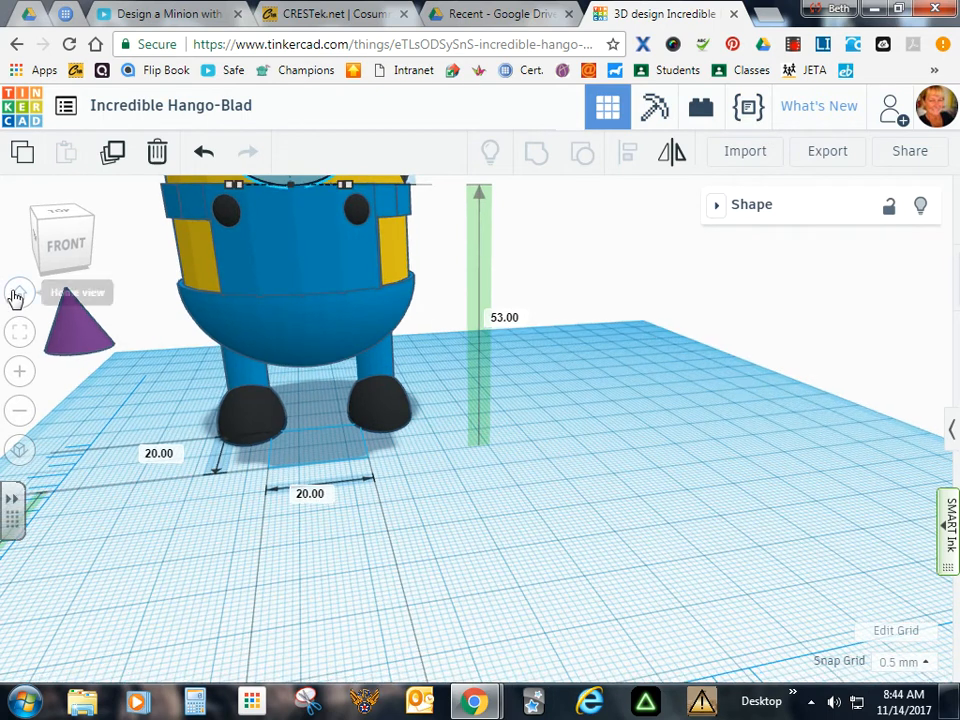
click(18, 334)
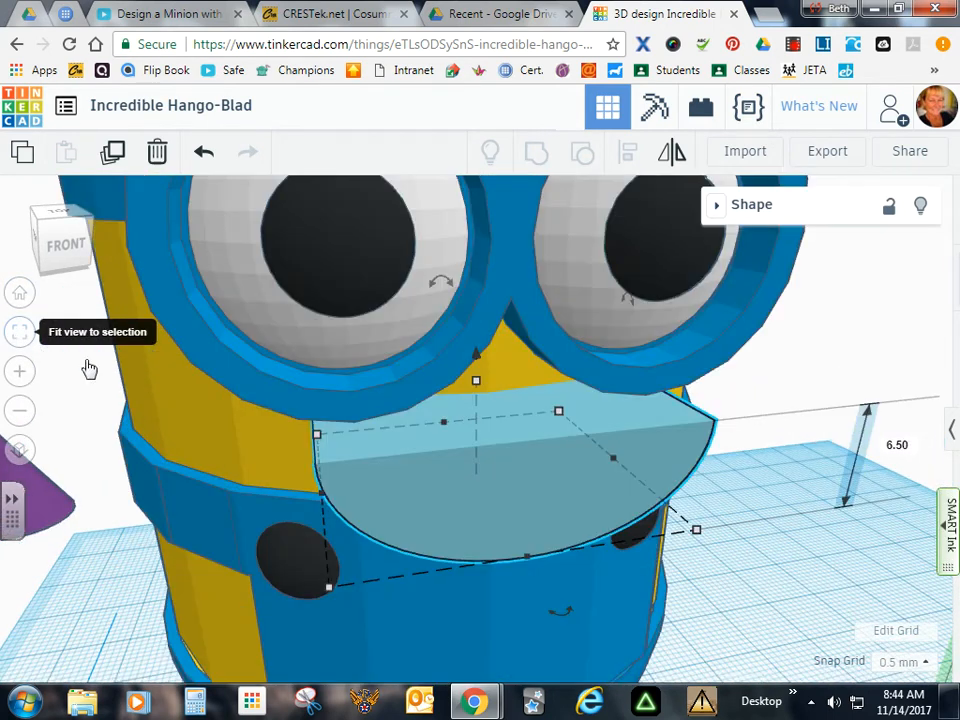
right_drag(774, 586, 738, 563)
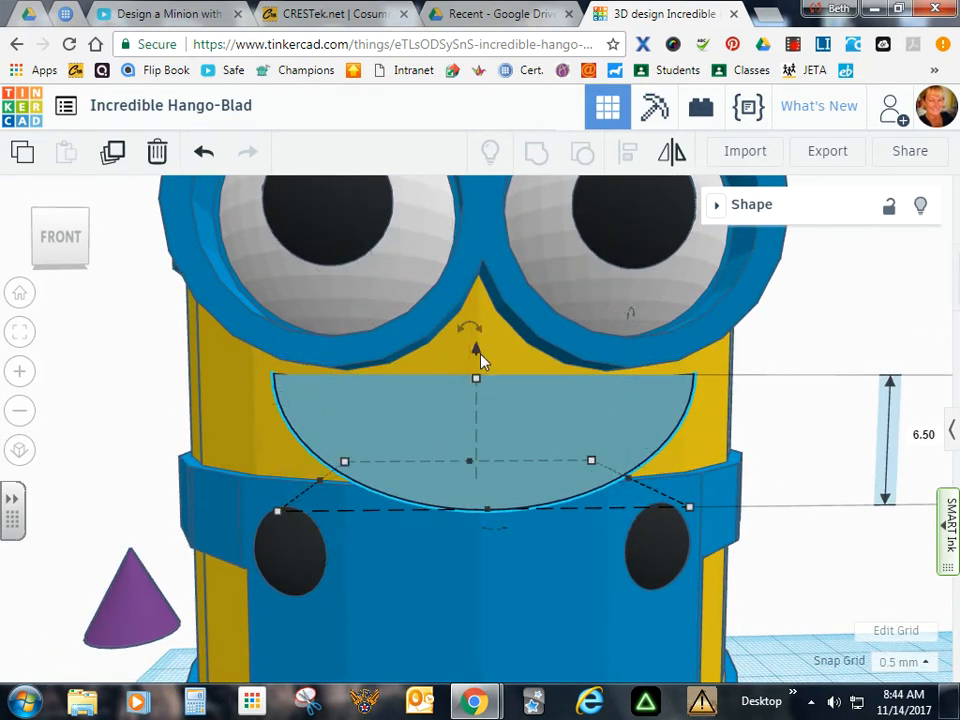
drag(476, 349, 477, 342)
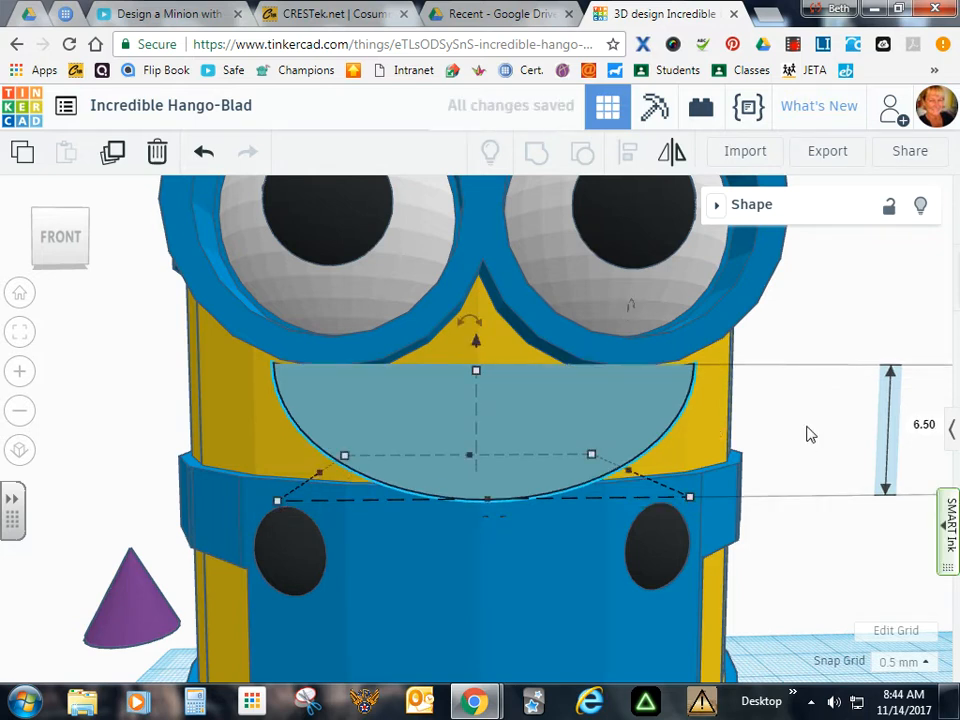
mouse_move(823, 318)
right_down()
mouse_move(821, 336)
mouse_move(822, 325)
right_up()
click(930, 429)
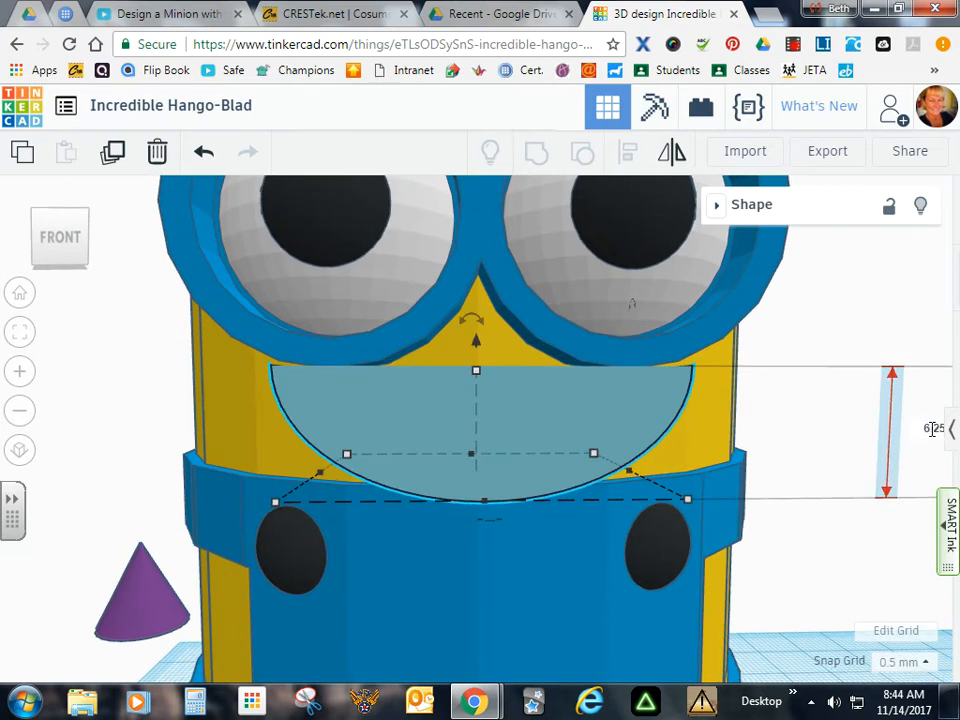
text(6.25)
key(Return)
mouse_move(840, 331)
right_down()
mouse_move(841, 341)
mouse_move(836, 306)
mouse_move(838, 328)
mouse_move(886, 340)
right_up()
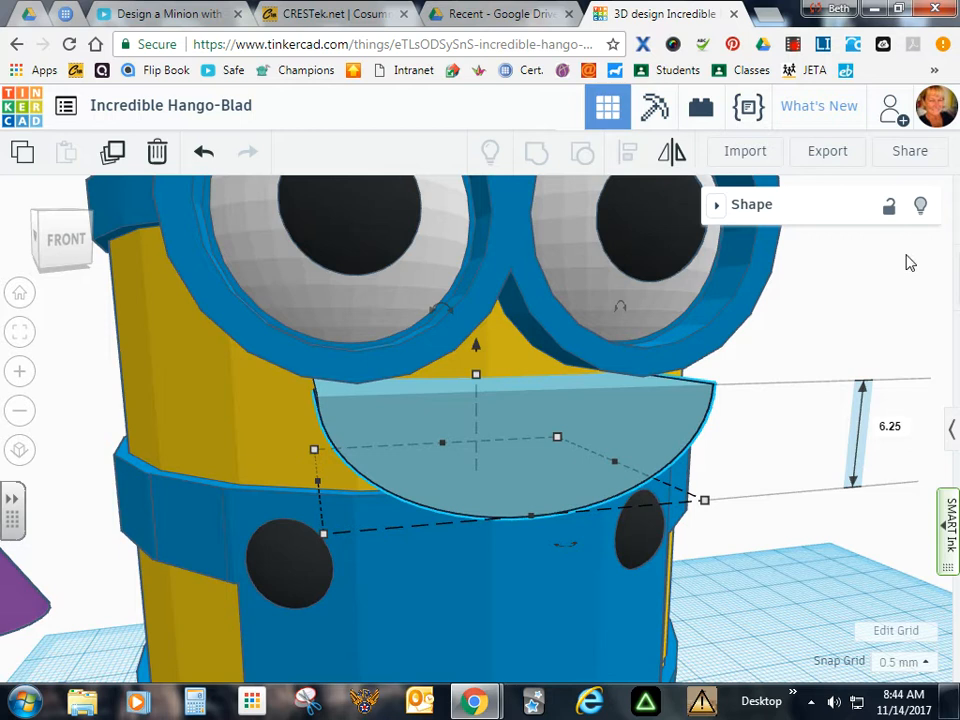
Turn the round roof mouth shape into a hole.
click(717, 205)
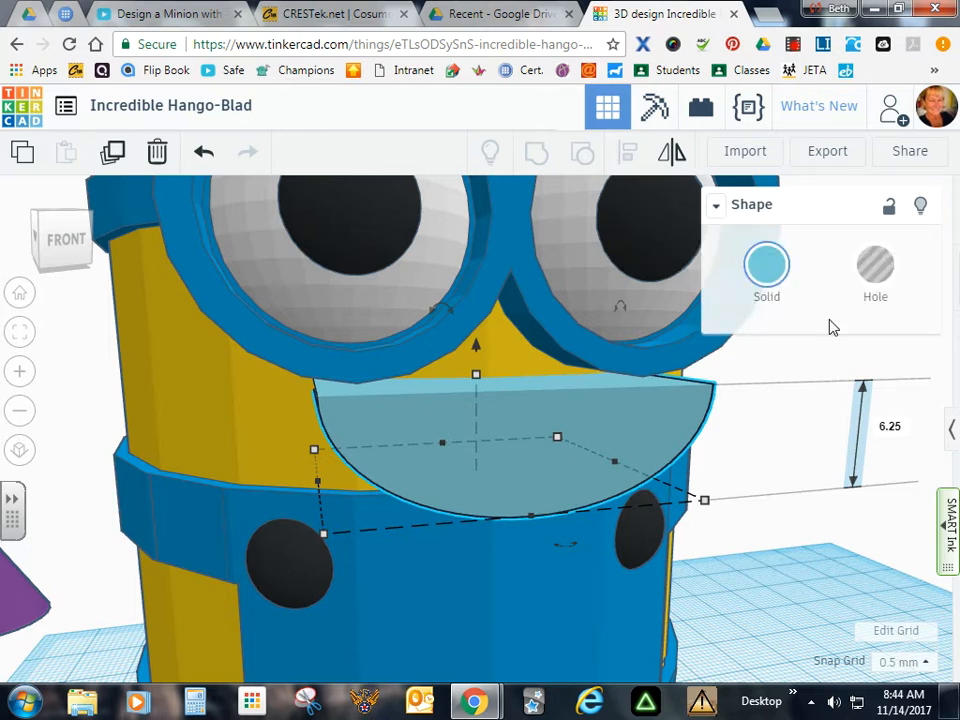
click(876, 268)
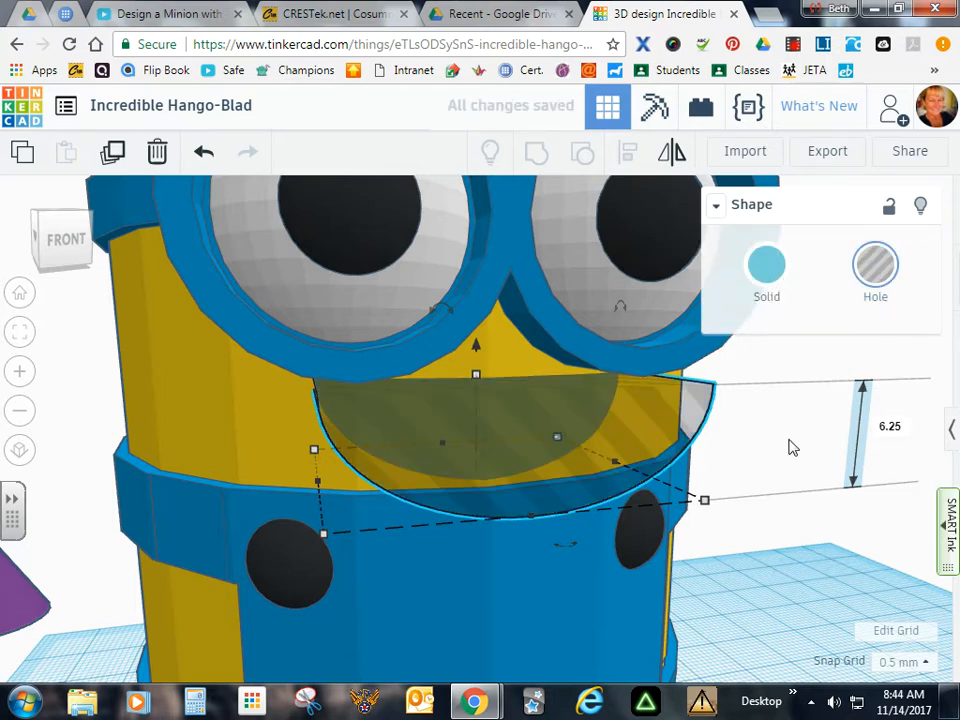
right_drag(790, 442, 739, 435)
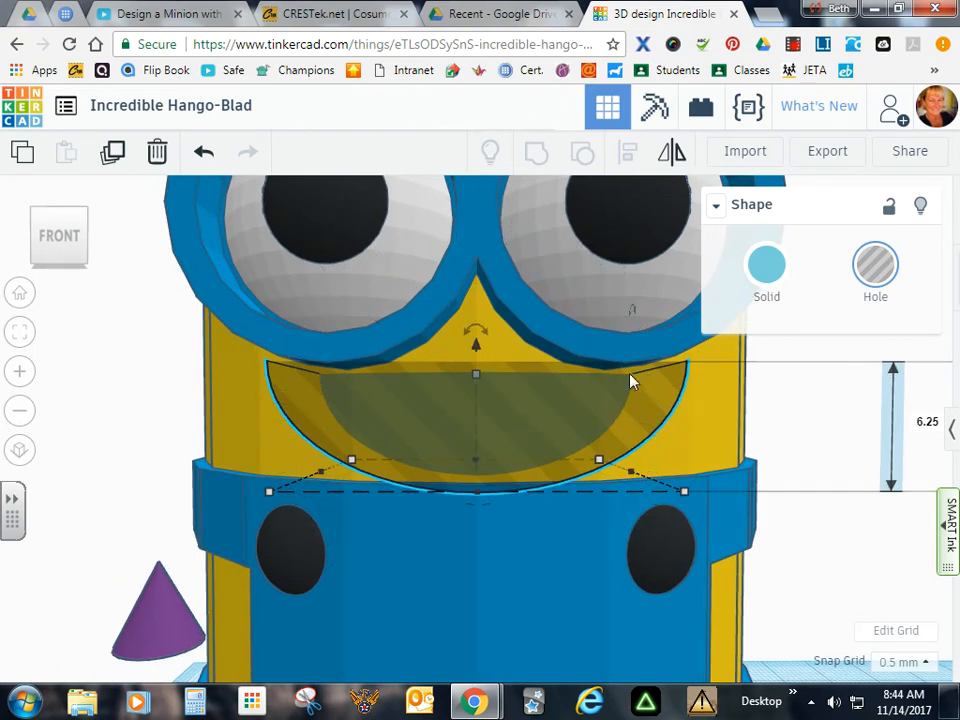
Nudge the mouth hole forward out of the minion until its back face sits shallowly inside the body with its half-round outline complete.
right_drag(742, 447, 800, 436)
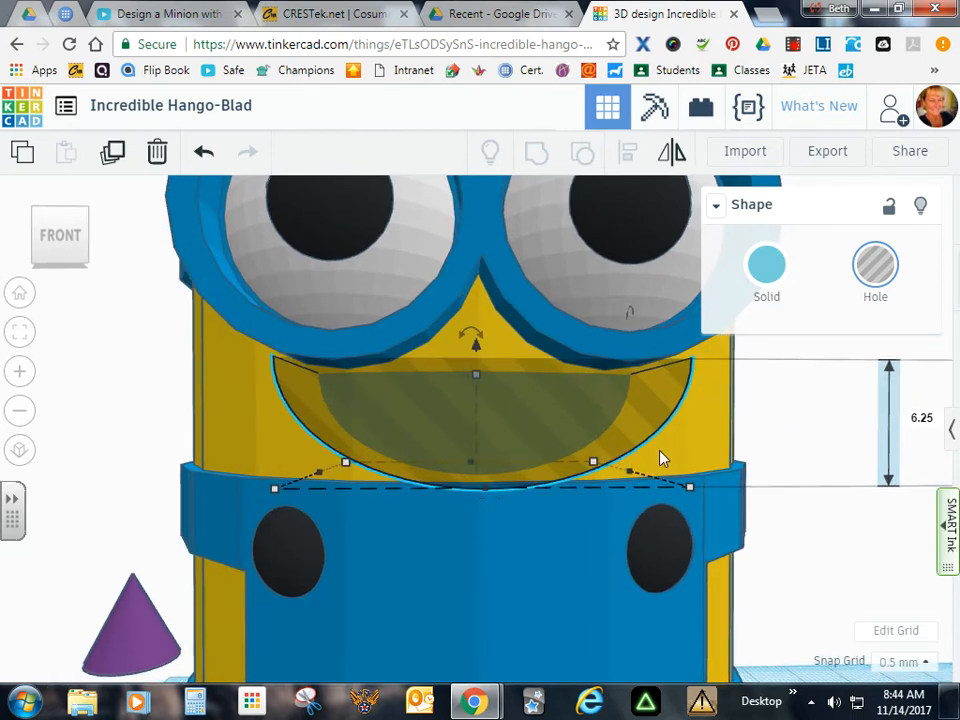
key(Down)
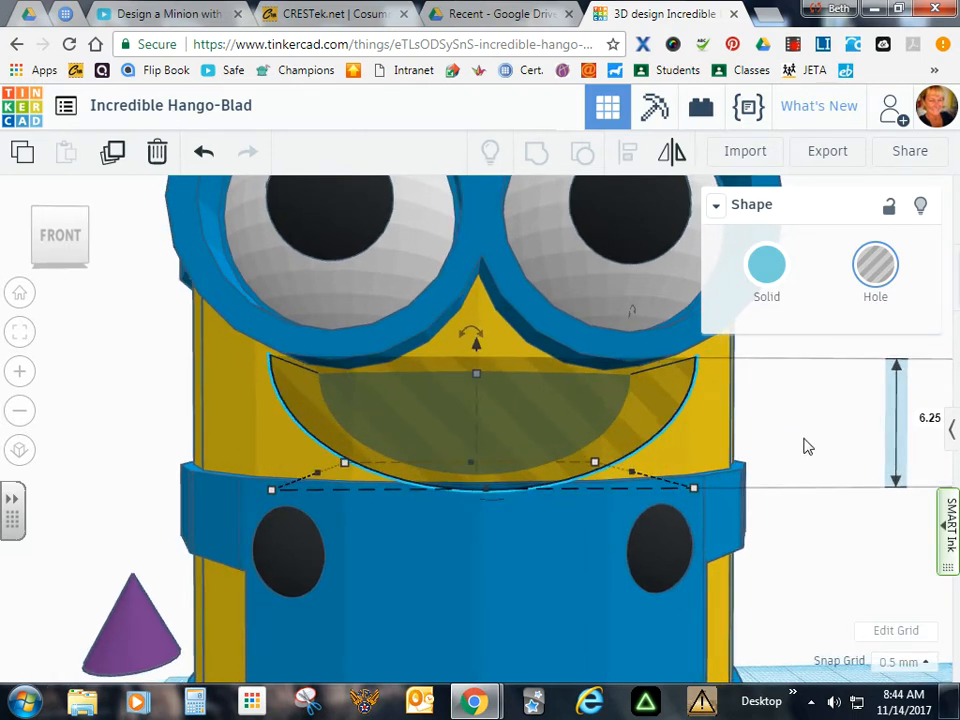
key(Down)
key(Down)
key(Down)
key(Down)
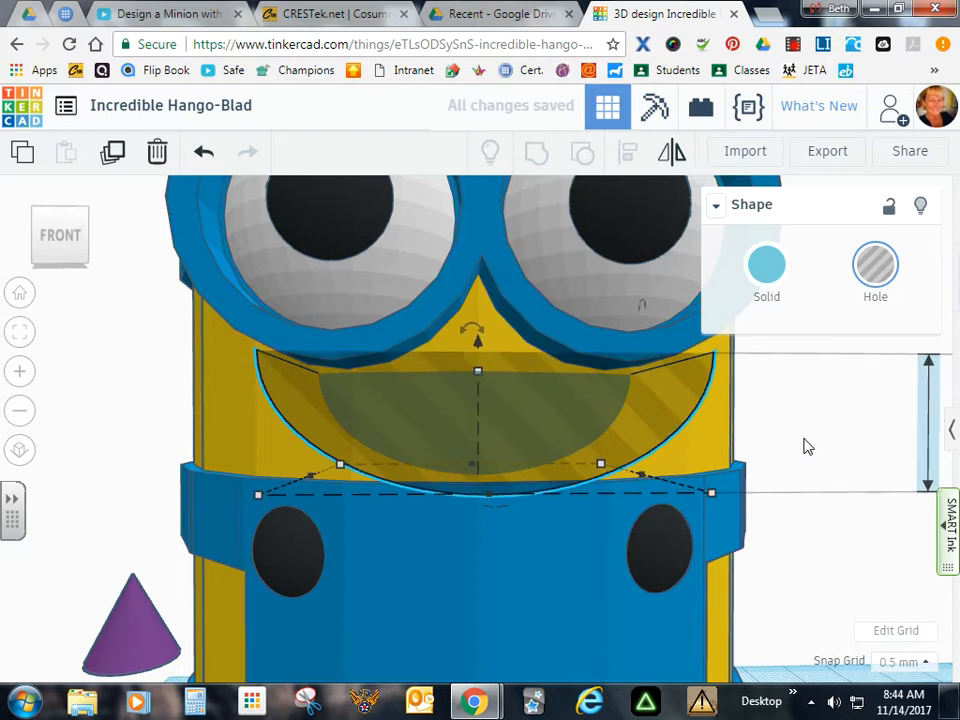
key(Down)
key(Down)
key(Down)
key(Down)
key(Down)
key(Down)
key(Down)
key(Down)
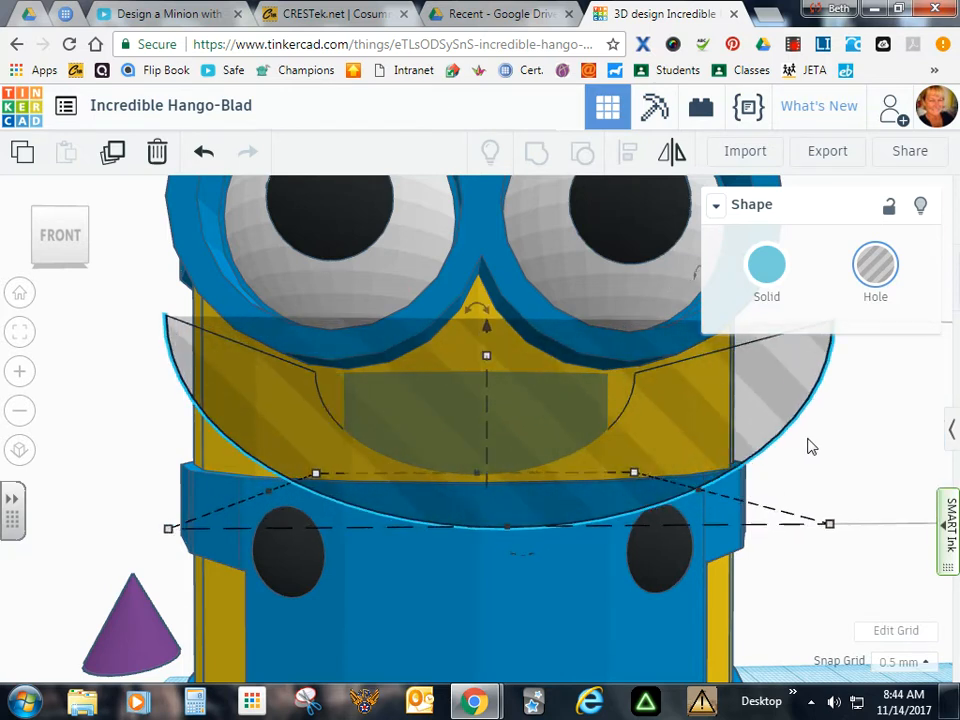
key(Down)
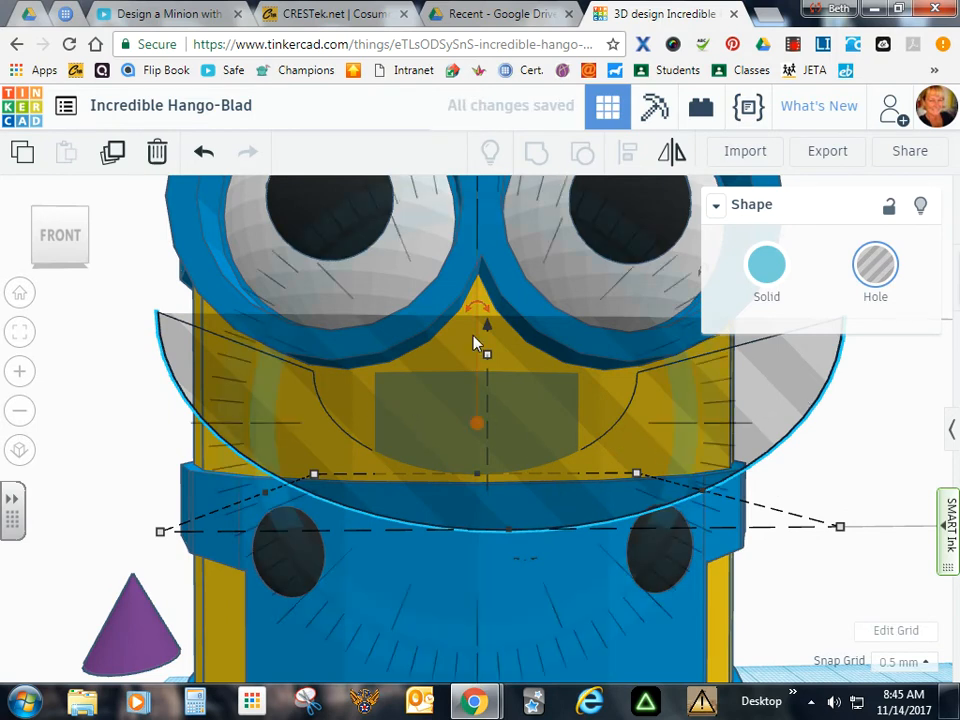
key(Up)
key(Up)
key(Up)
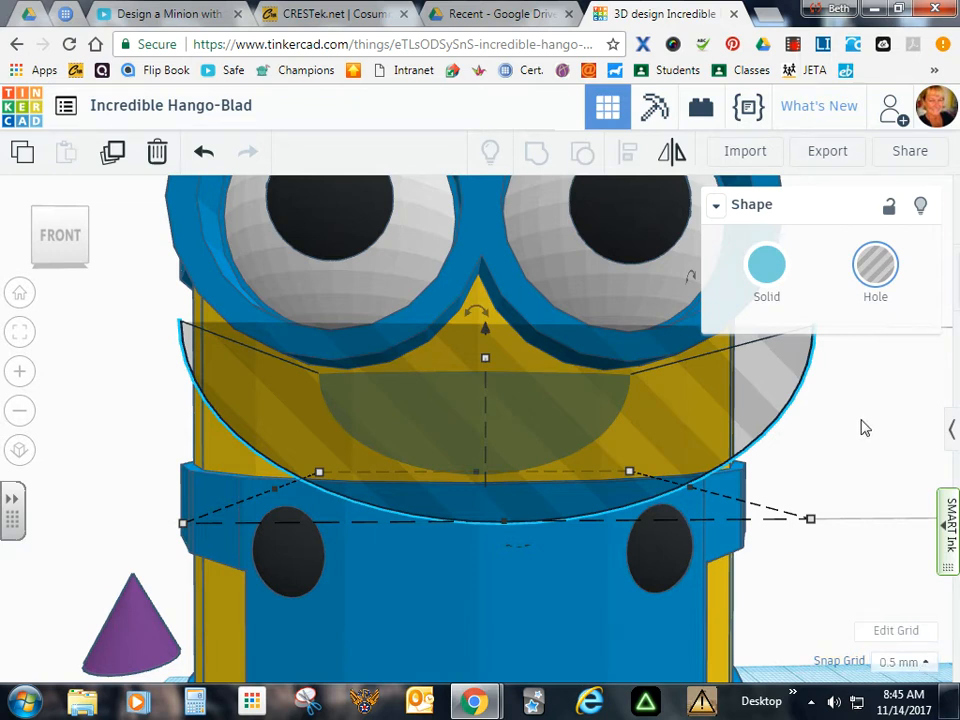
key(Down)
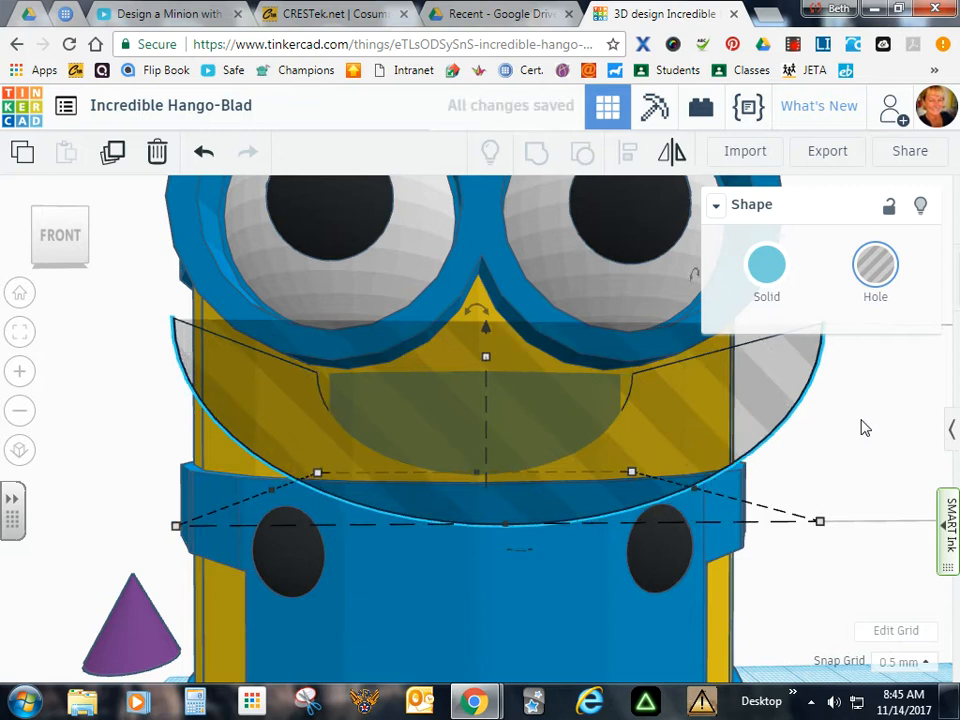
key(Up)
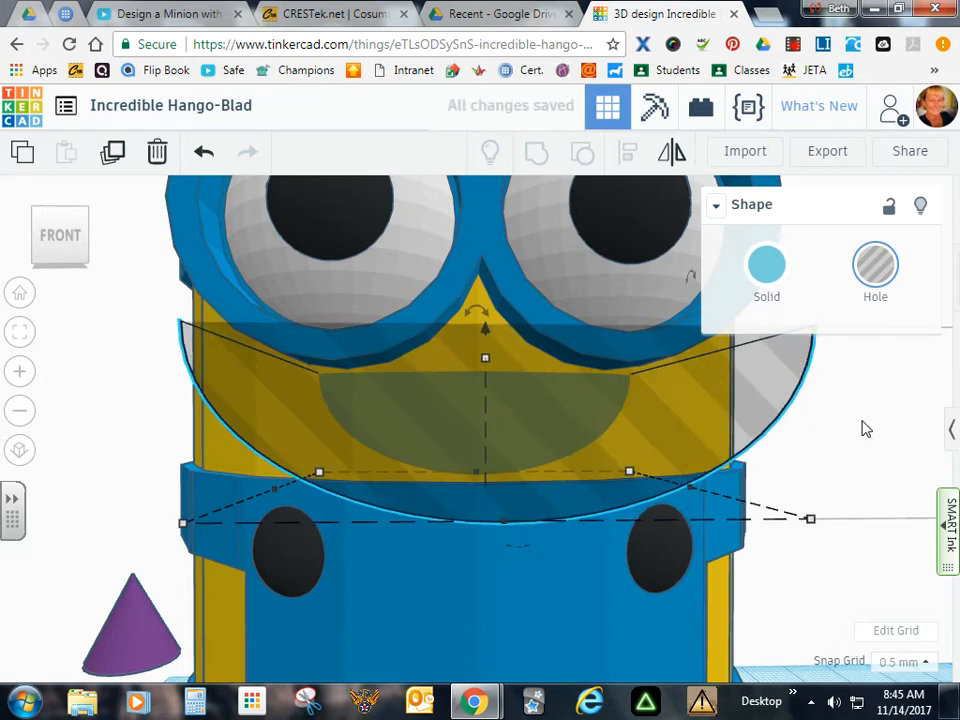
Group the mouth hole with the whole minion so the half-round smile is cut into its face.
scroll(866, 429, down, 5)
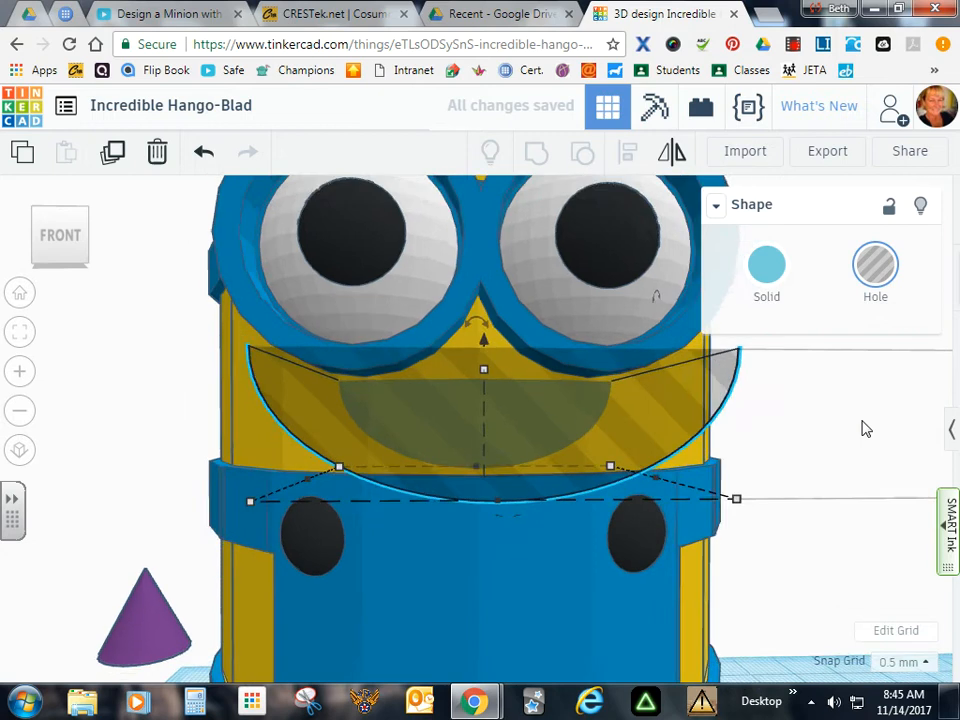
scroll(866, 429, down, 4)
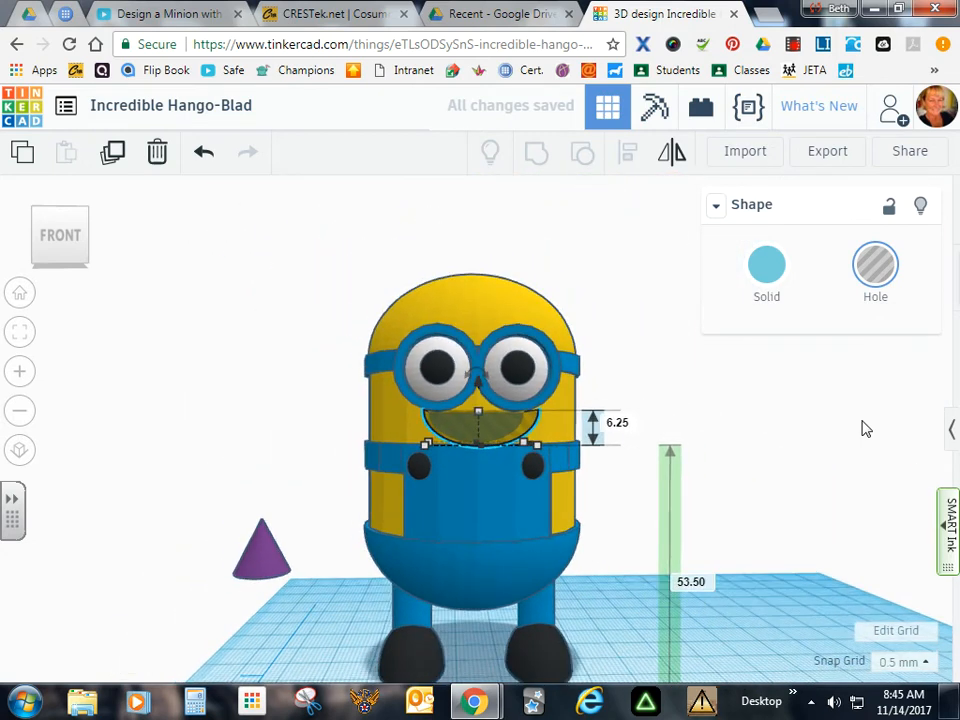
drag(368, 276, 630, 645)
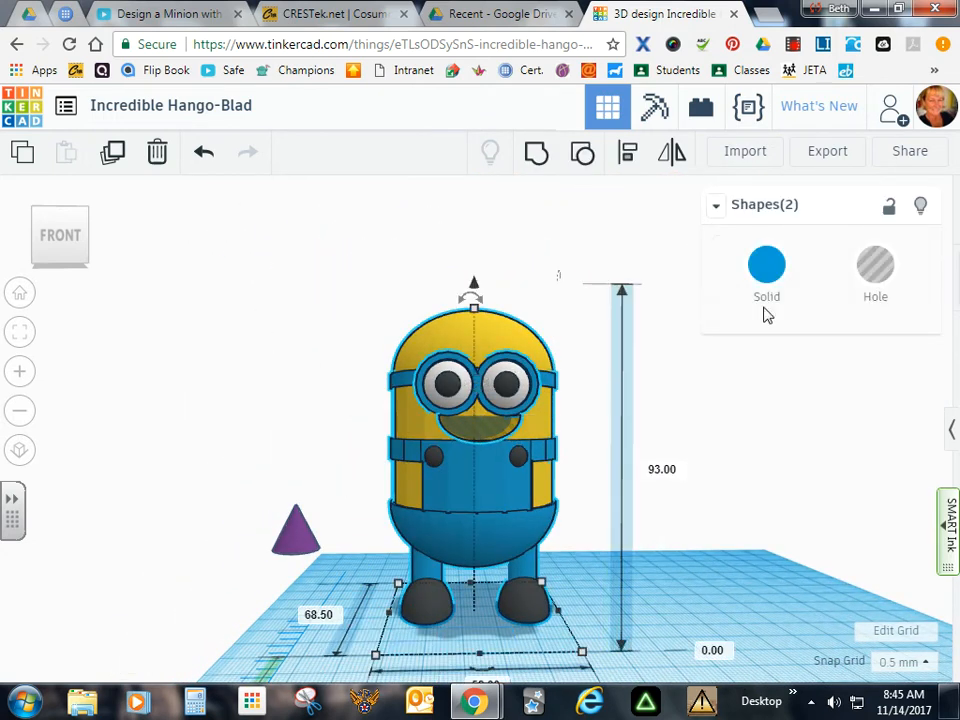
click(536, 156)
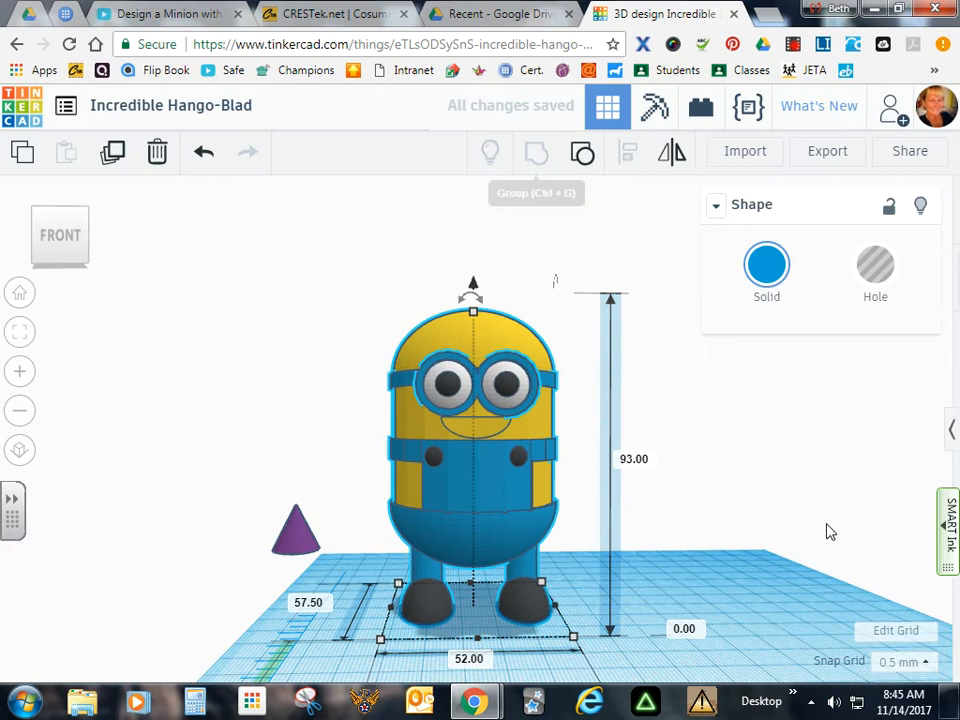
scroll(745, 541, up, 1)
scroll(745, 541, up, 4)
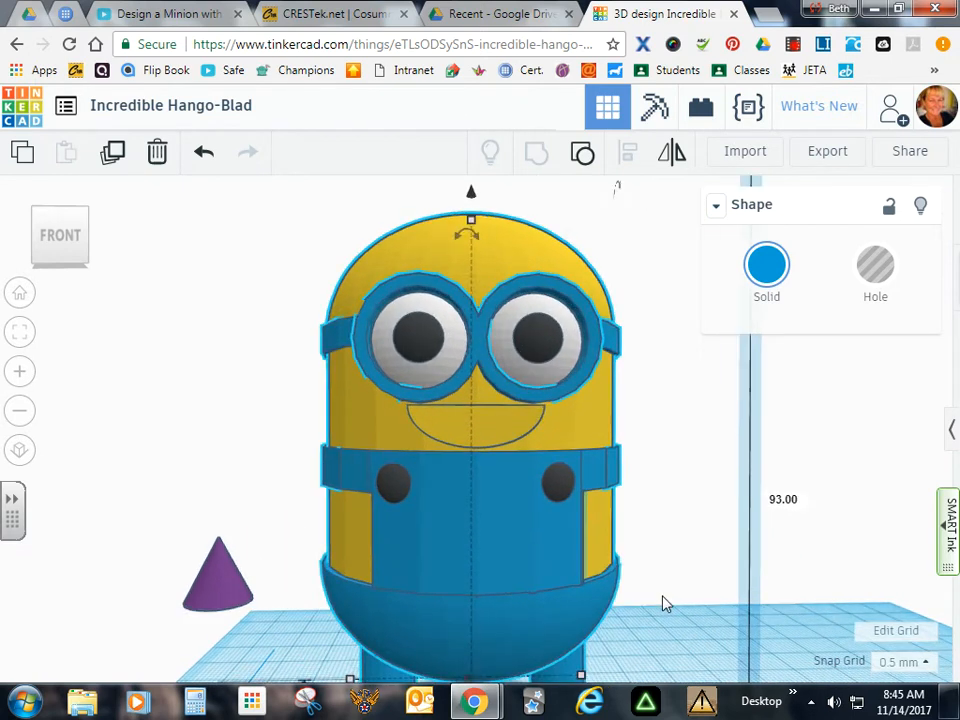
right_drag(747, 595, 653, 612)
scroll(655, 612, down, 1)
scroll(657, 618, down, 3)
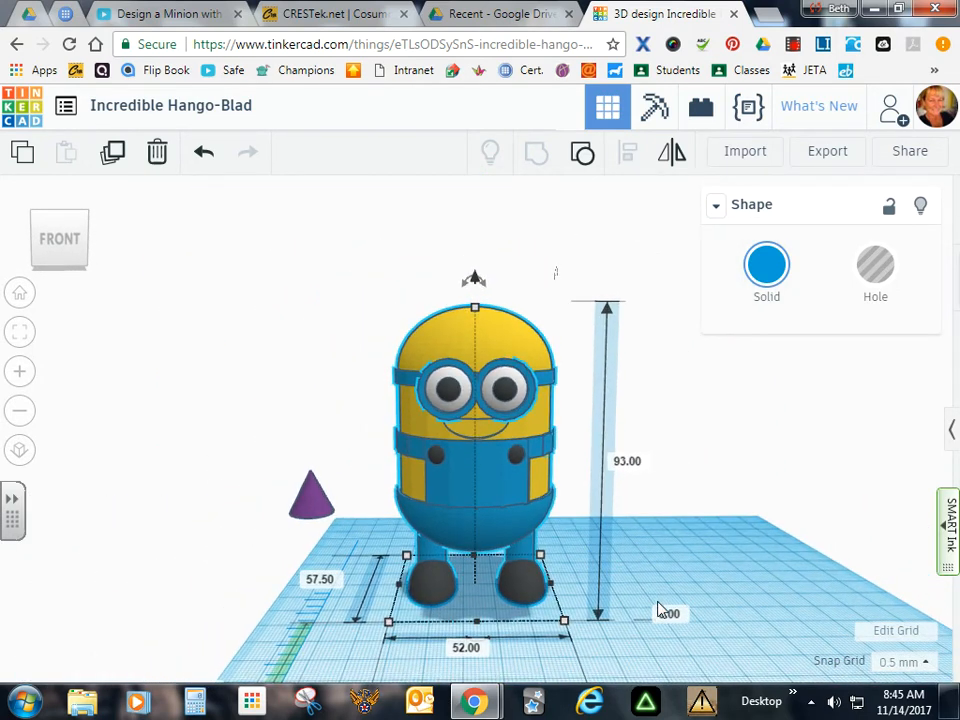
Place a solid red box from the basic shapes on the empty workplane to the right of the minion.
click(17, 293)
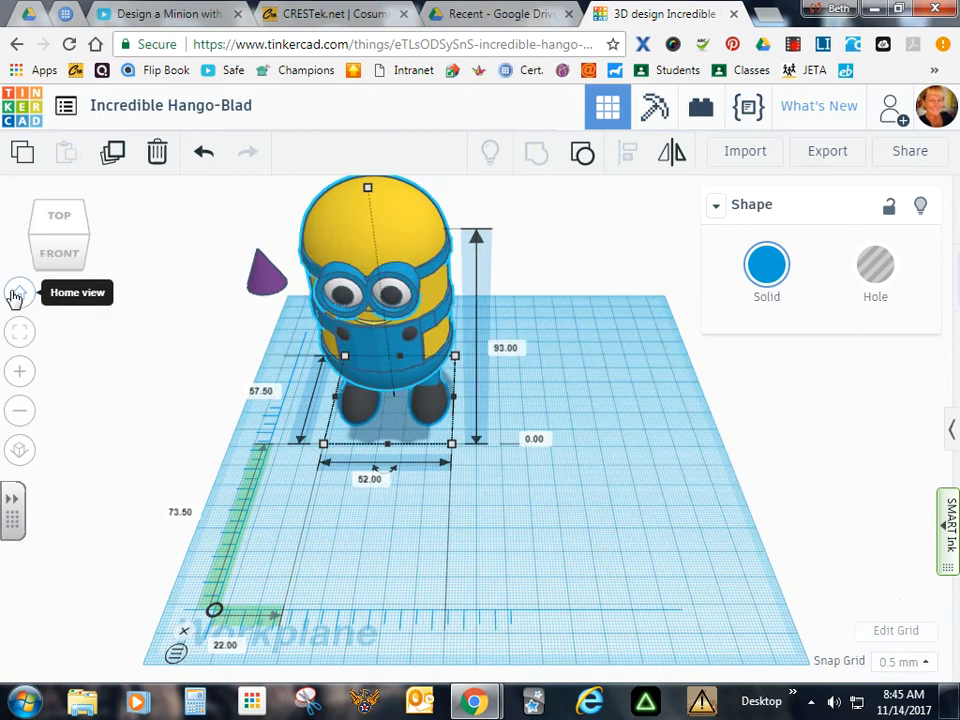
click(952, 428)
scroll(952, 430, up, 3)
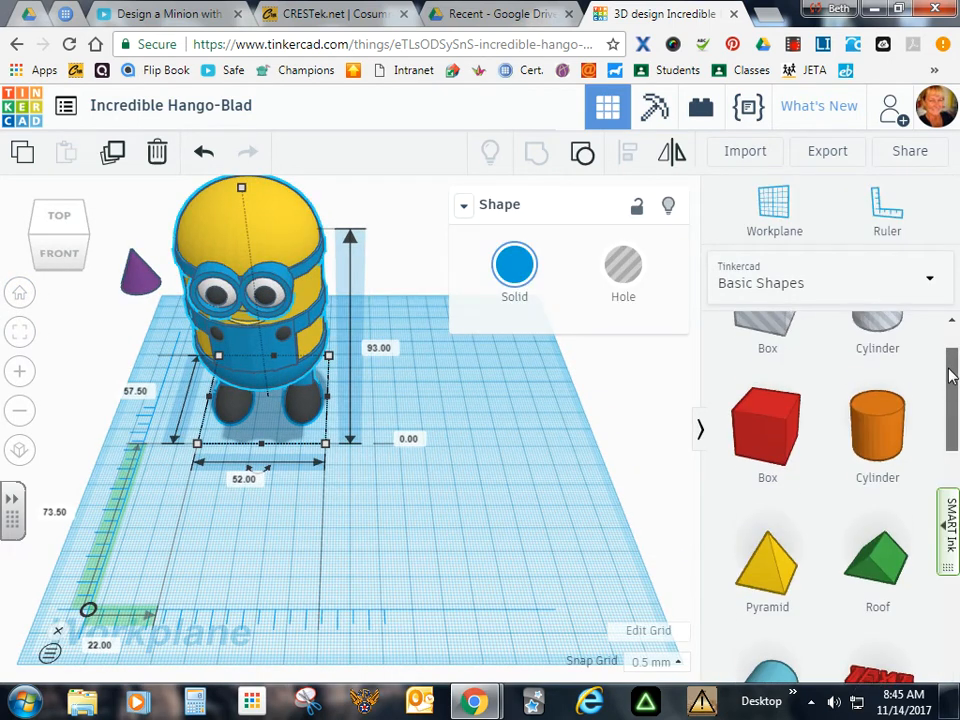
drag(676, 425, 508, 490)
click(702, 430)
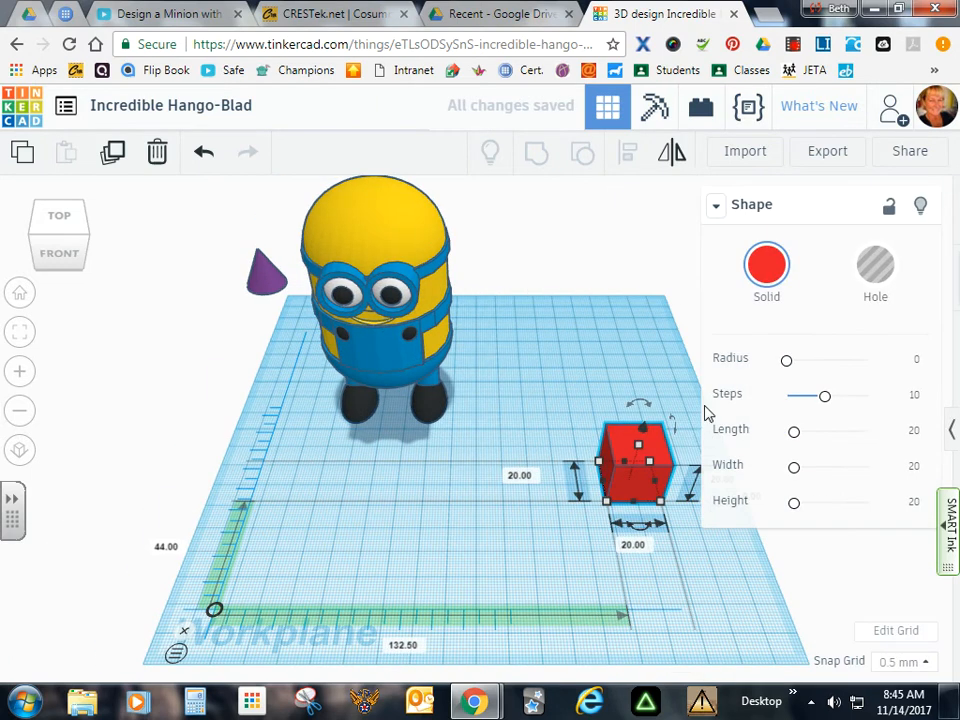
click(716, 205)
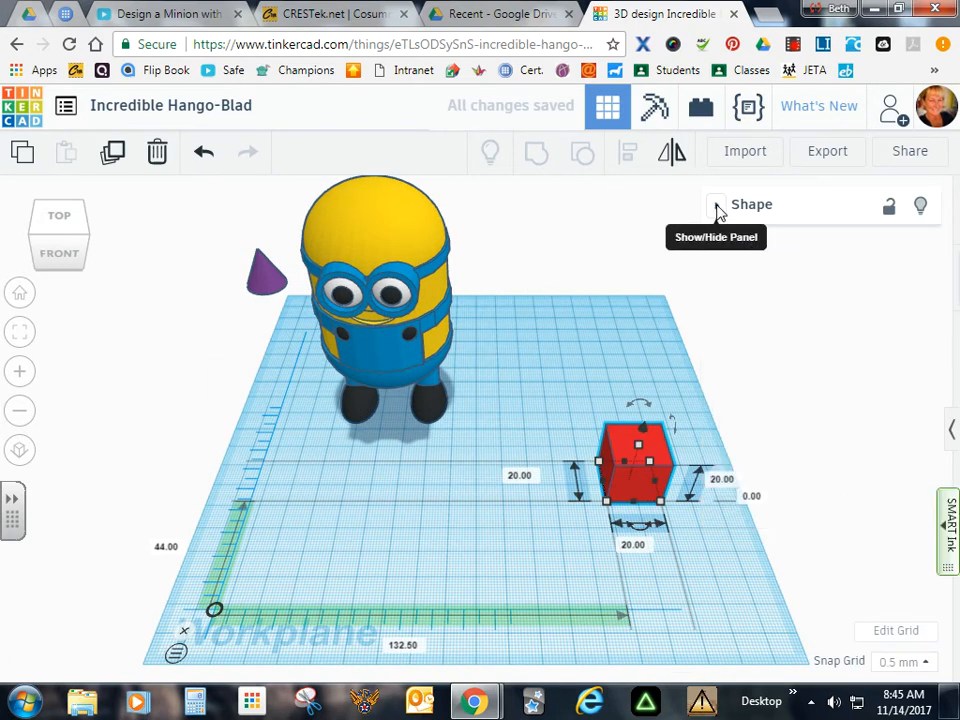
right_drag(705, 555, 705, 514)
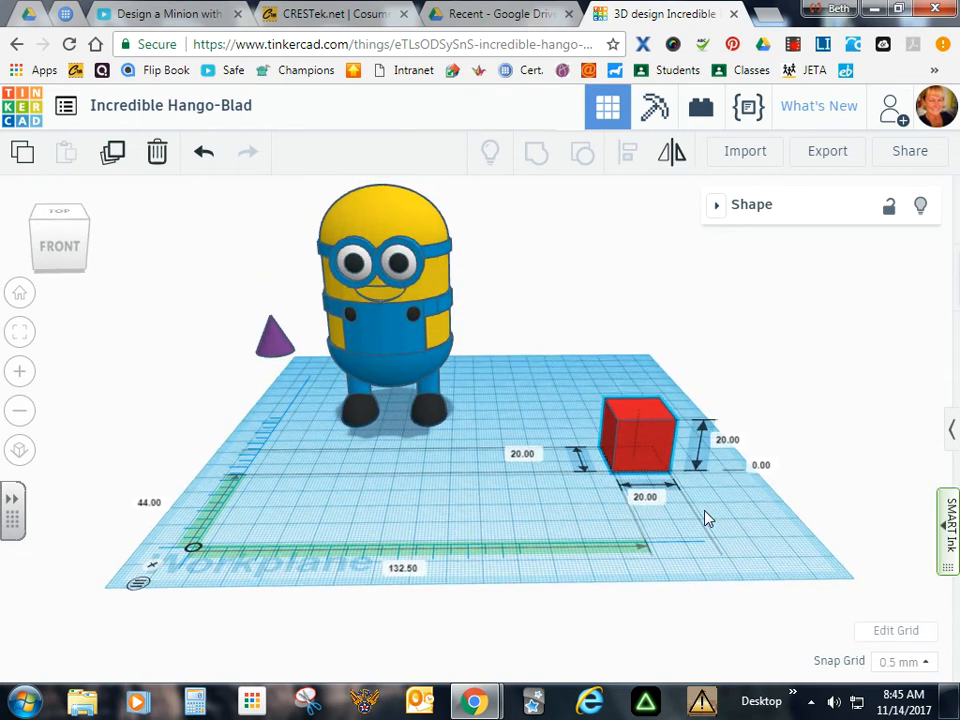
Resize the red box to 2 mm deep, 3.5 mm high and 3.25 mm wide as a tooth.
click(521, 453)
double_click(521, 453)
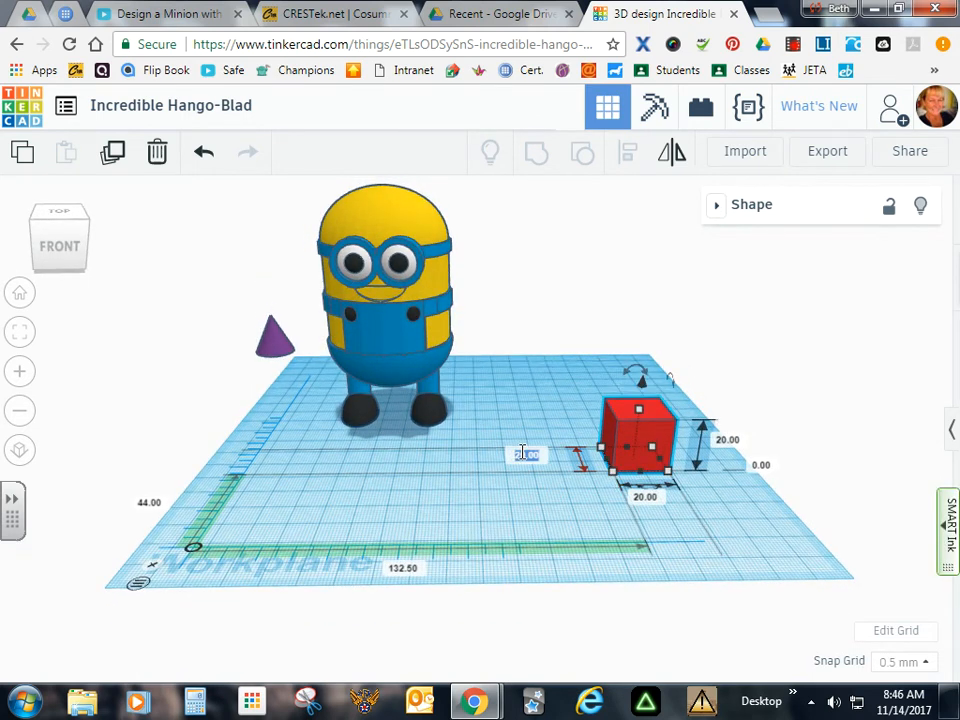
text(2)
key(Return)
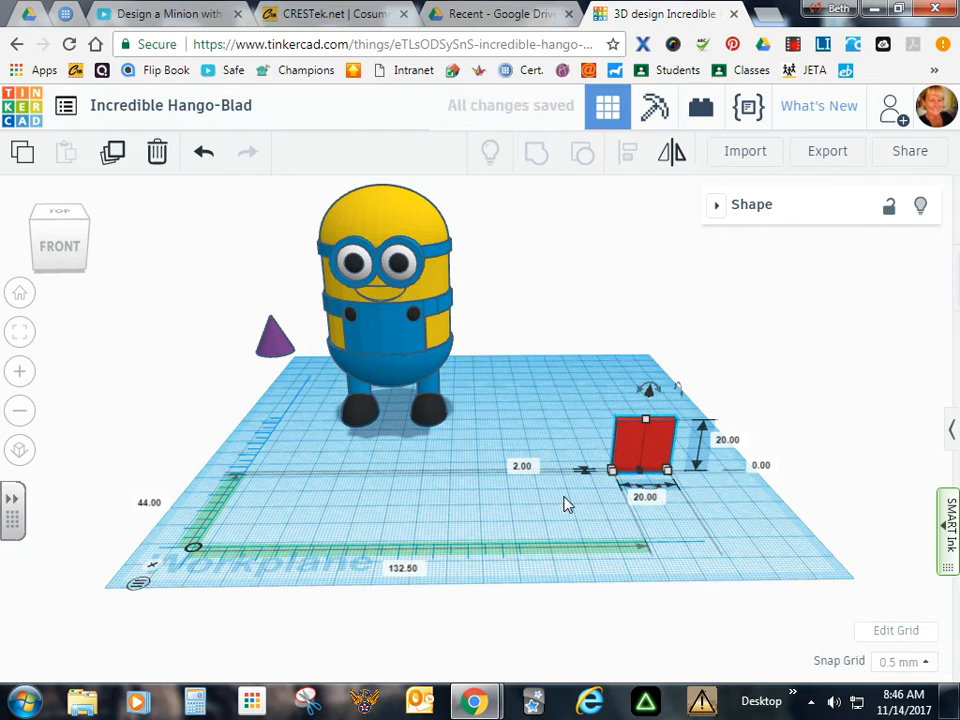
double_click(727, 441)
key(Return)
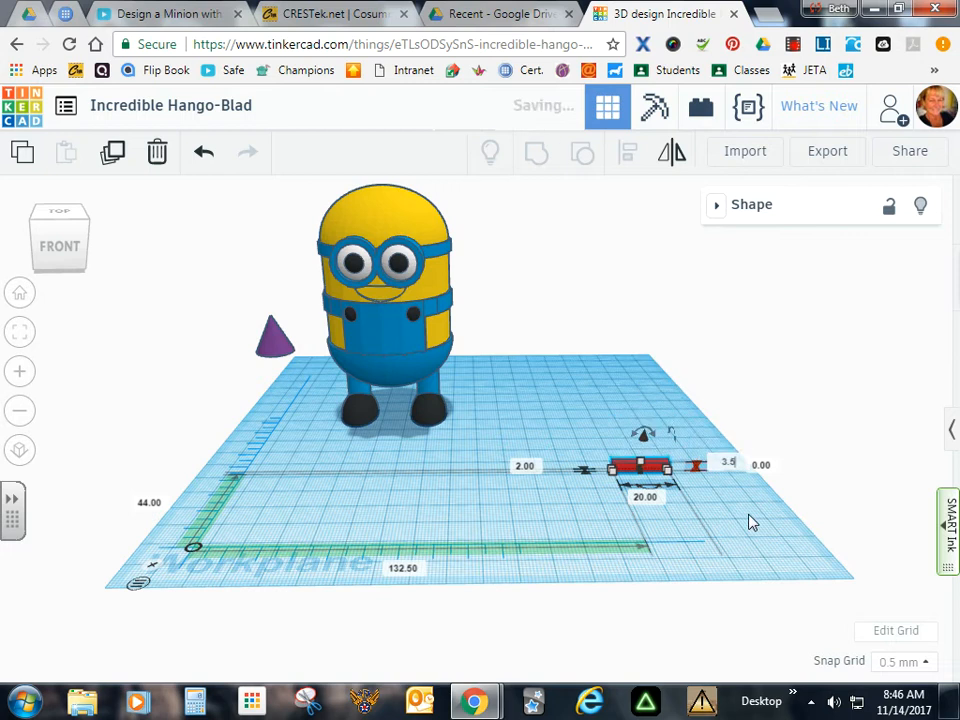
double_click(648, 497)
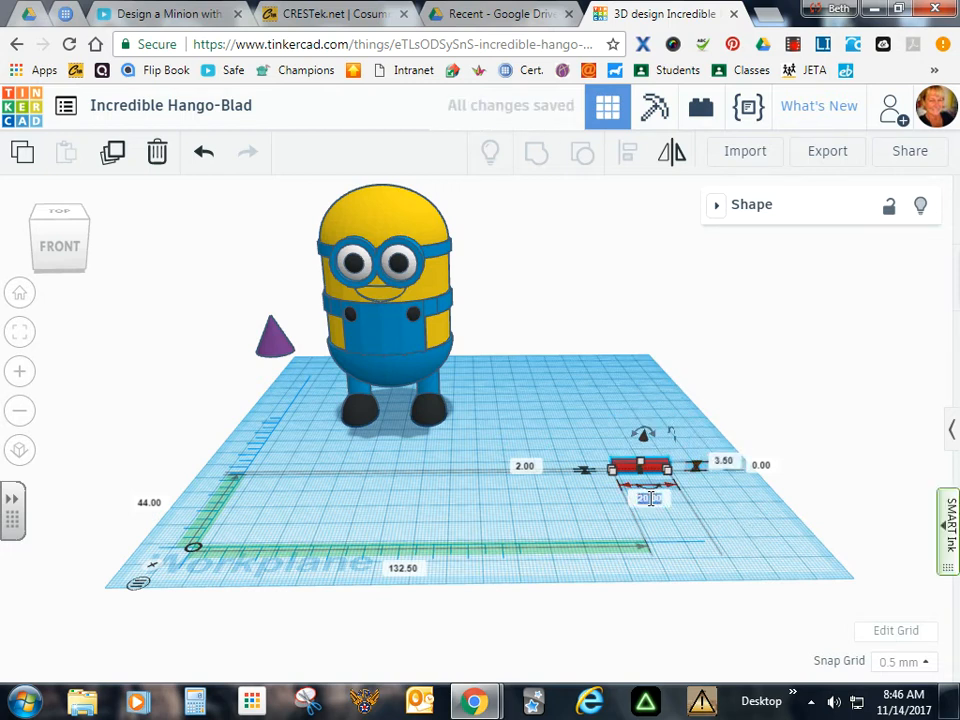
text(3.25)
key(Return)
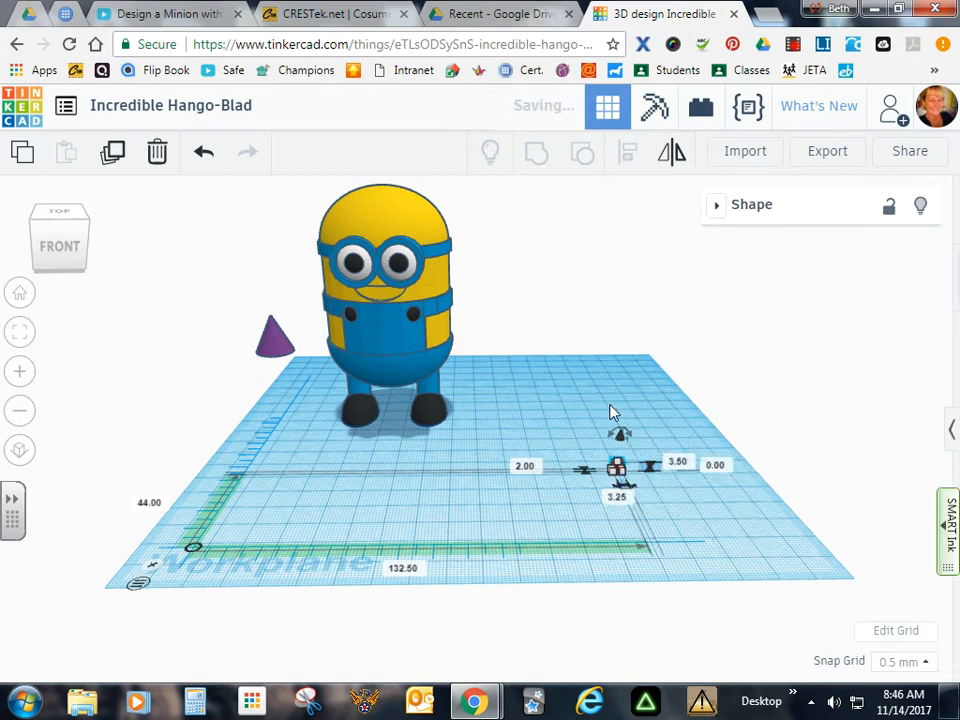
Nudge the small red box left across the workplane until it lies in front of the minion's feet.
scroll(700, 434, up, 5)
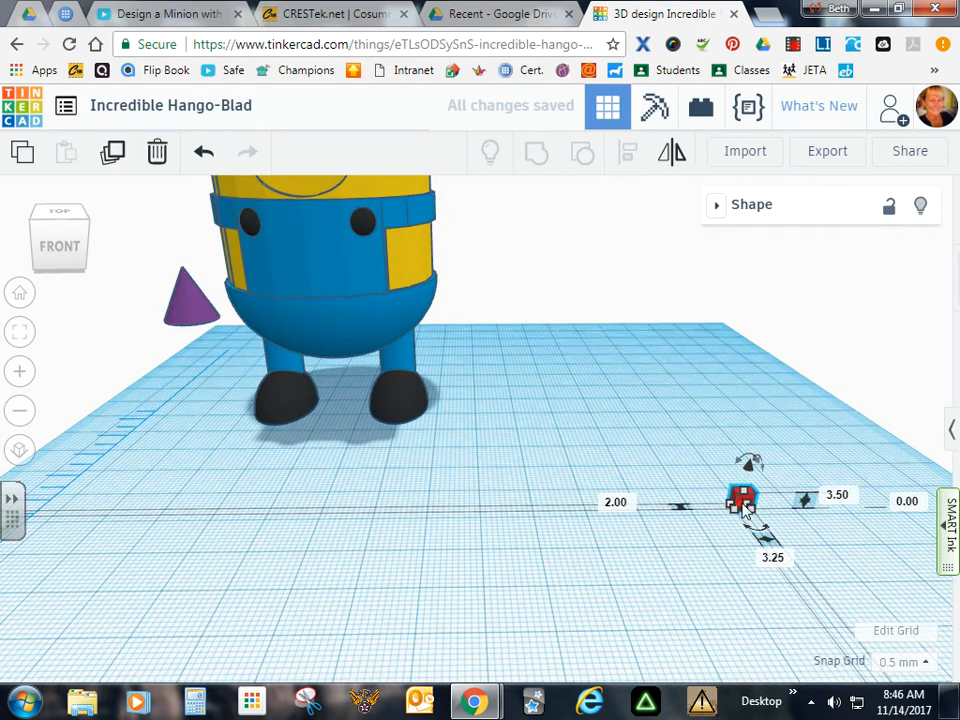
key(Left)
key(Left)
key(Left)
key(Left)
key(Left)
key(Left)
key(Left)
key(Left)
key(Left)
key(Left)
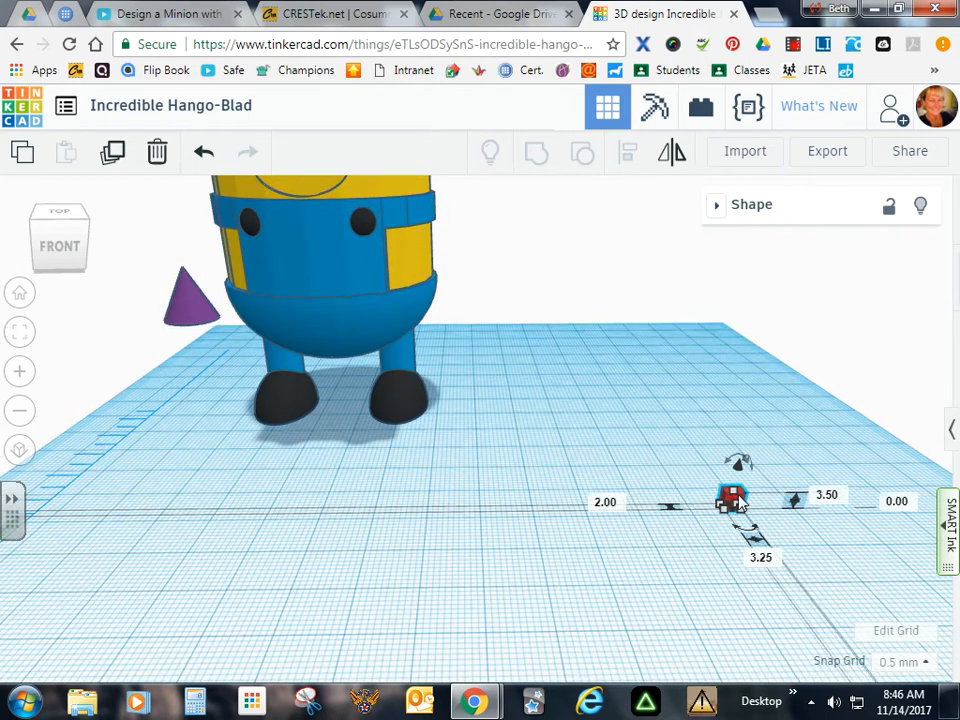
key(Left)
key(Left)
key(Left)
key(Left)
key(Left)
key(Left)
key(Left)
key(Left)
key(Left)
key(Left)
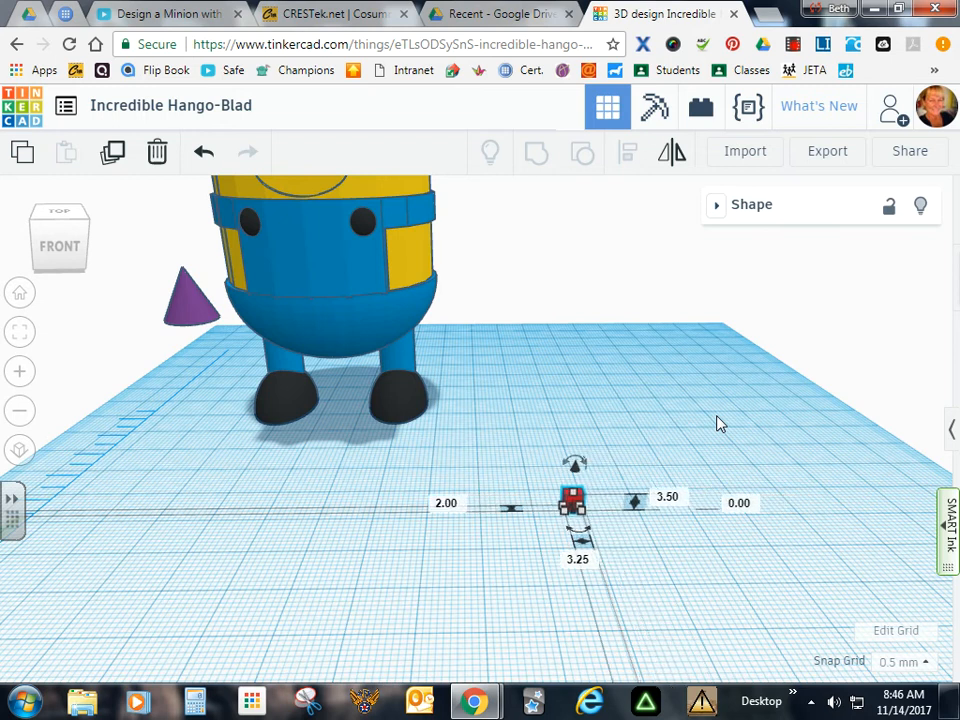
key(Left)
key(Left)
key(Left)
key(Left)
key(Left)
key(Left)
key(Left)
key(Left)
key(Left)
key(Left)
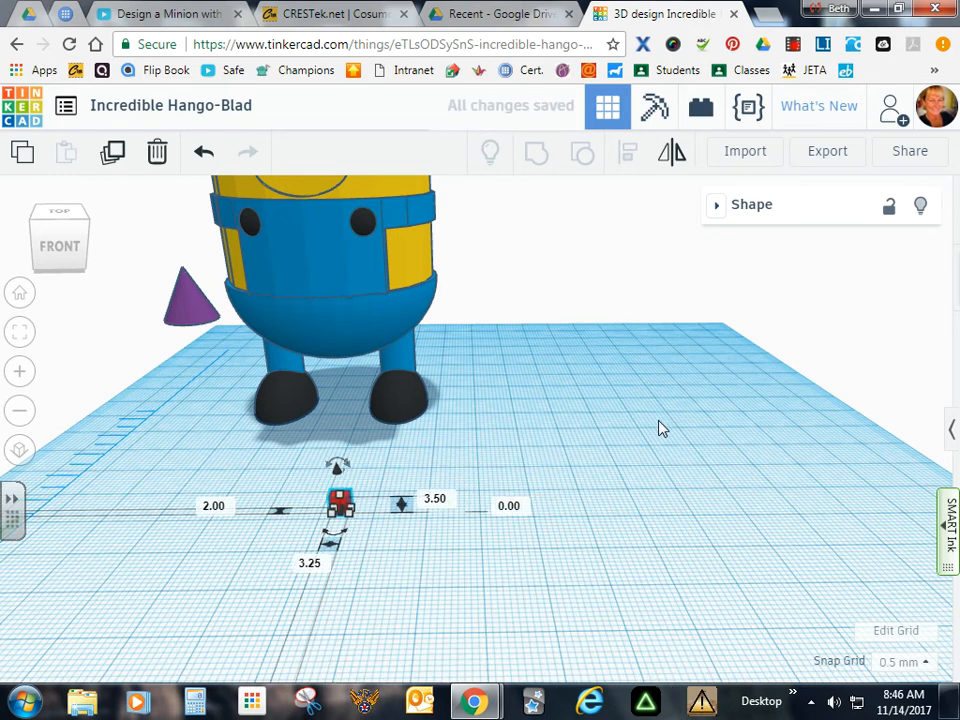
Move the minion forward and right to 58.5 mm across and 33.5 mm back from the ruler's origin.
scroll(660, 429, down, 3)
click(403, 264)
key(f)
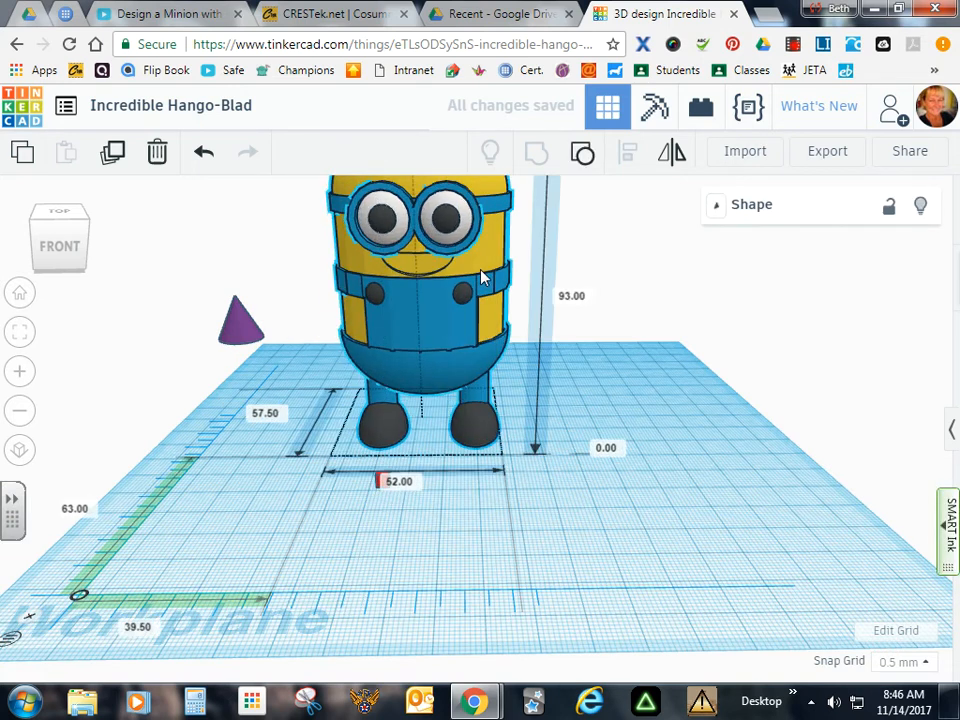
drag(518, 300, 544, 280)
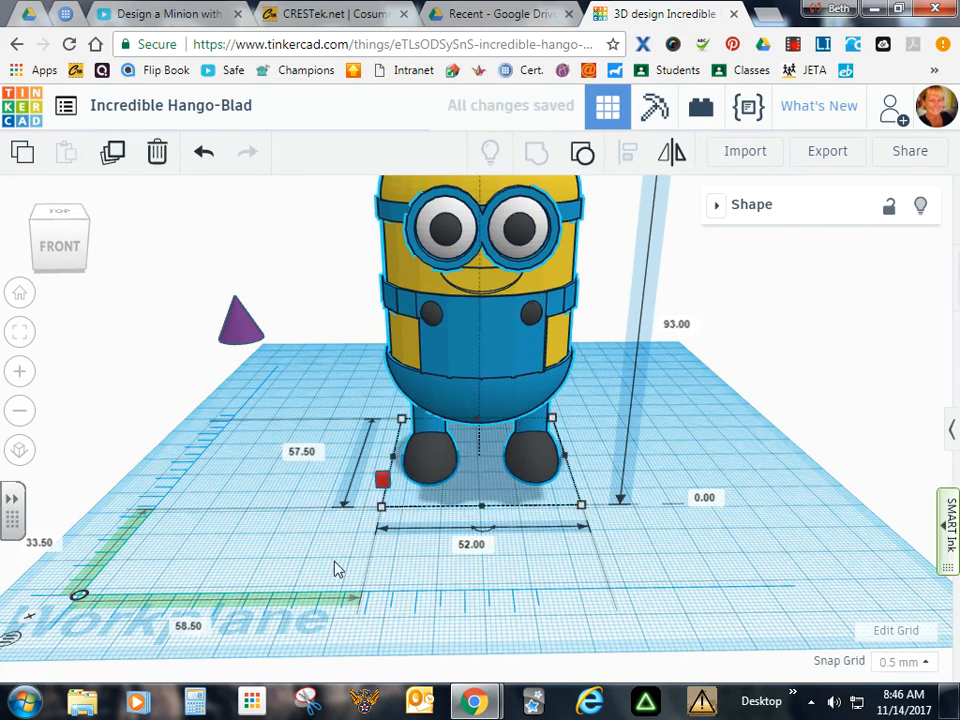
Slide the small red box between the minion's feet and raise it to 54 mm above the workplane at mouth level.
click(262, 335)
drag(390, 490, 457, 485)
drag(455, 441, 478, 212)
key(Right)
key(Right)
key(Right)
key(Right)
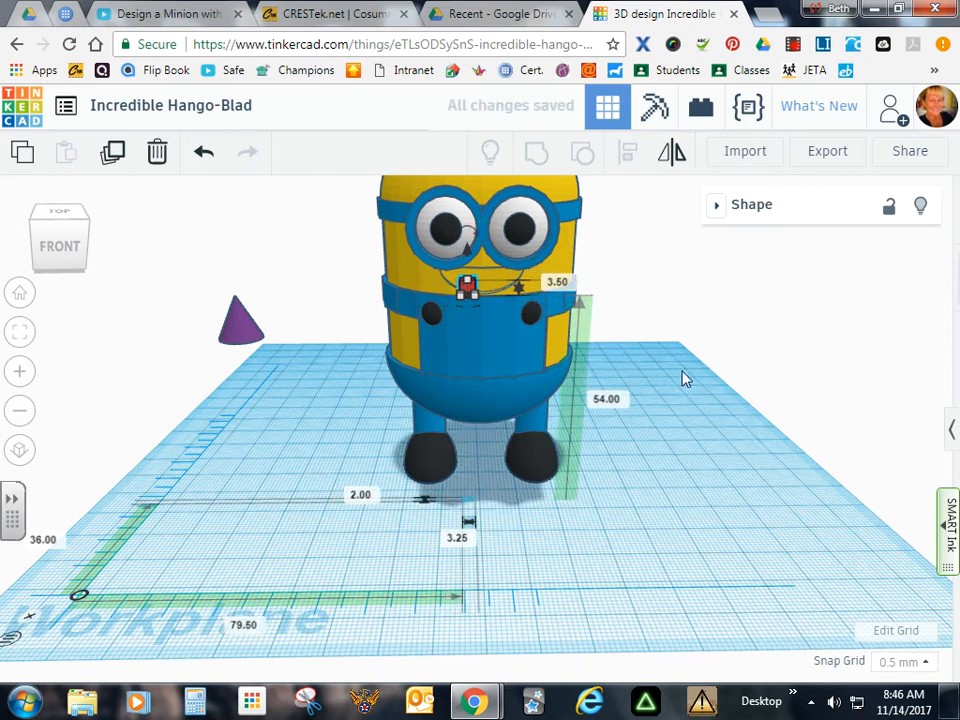
Nudge the red box slightly right and back so it sits as a tooth in the left half of the mouth.
scroll(789, 390, up, 1)
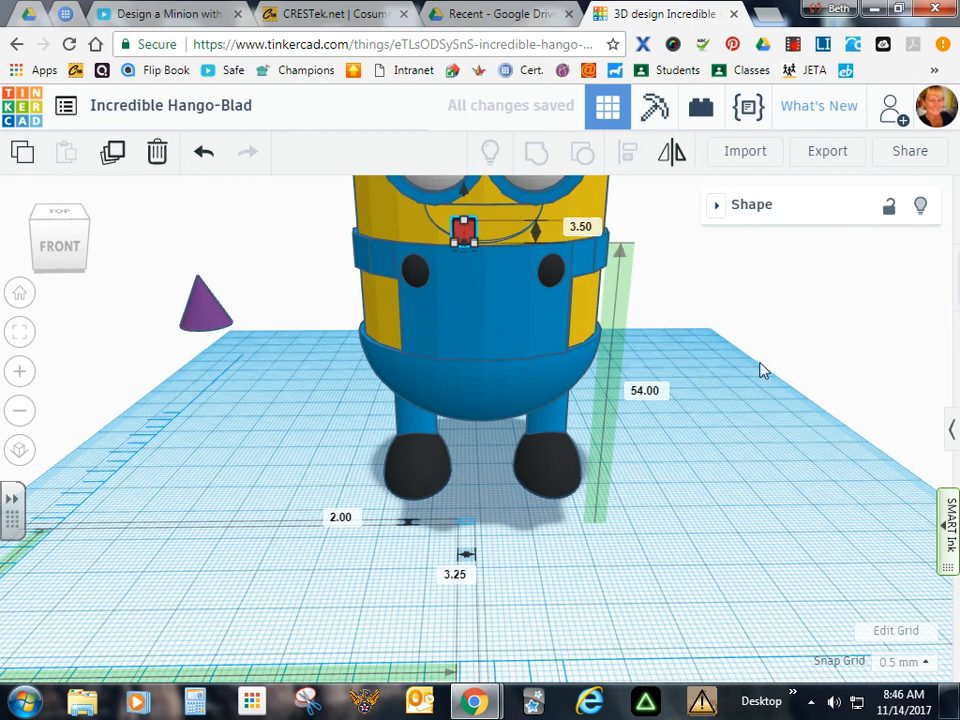
key(Right)
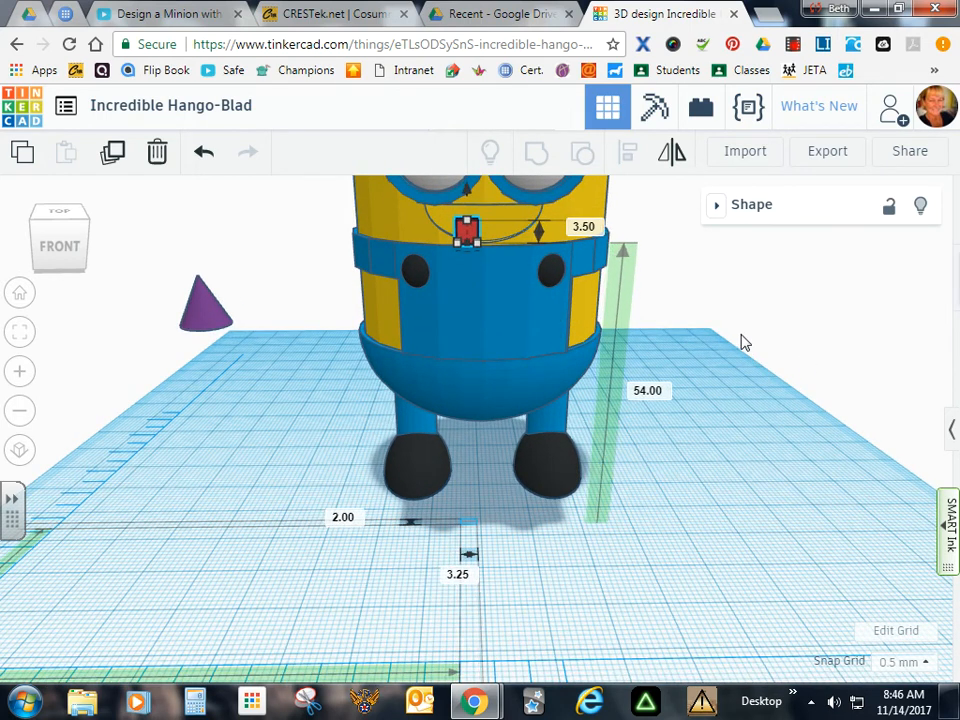
key(Up)
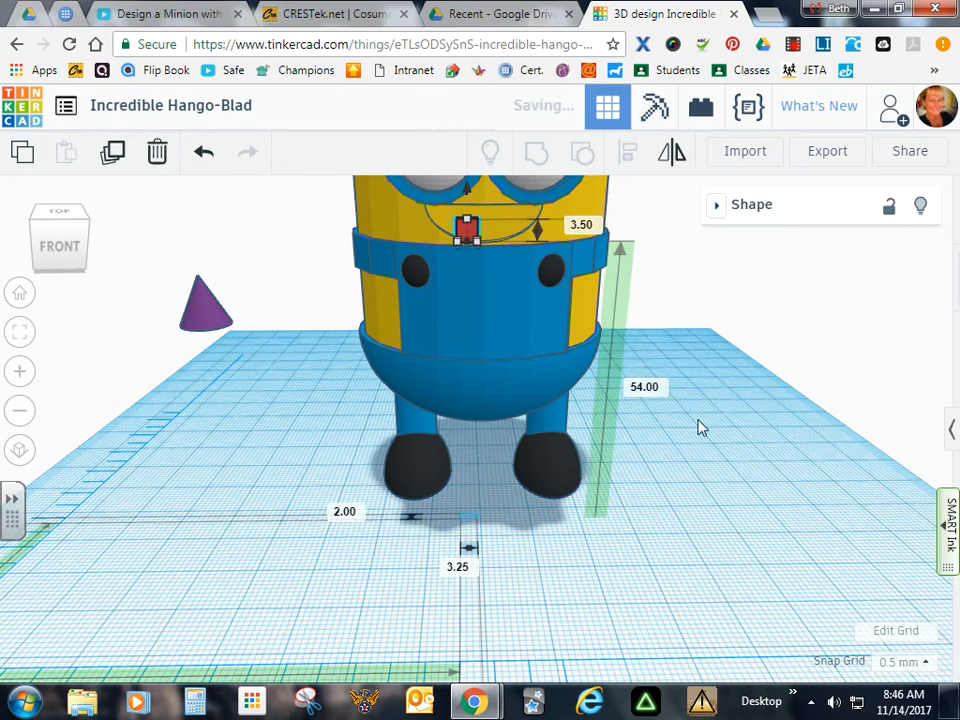
mouse_move(255, 431)
right_down()
mouse_move(309, 450)
mouse_move(418, 446)
mouse_move(264, 450)
mouse_move(240, 438)
right_up()
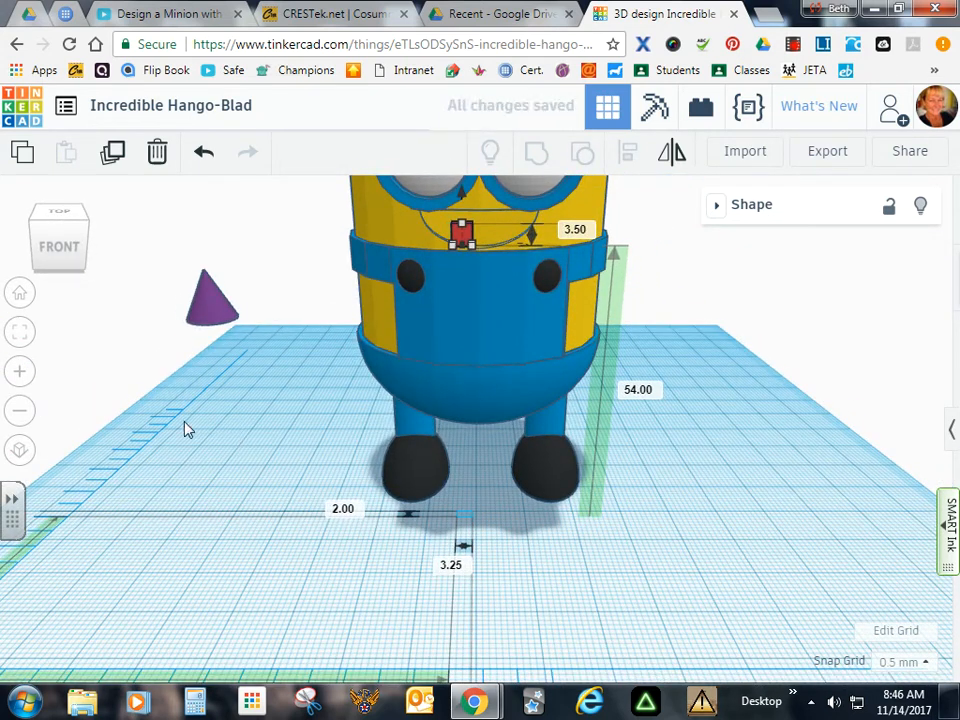
mouse_move(186, 429)
right_down()
mouse_move(272, 439)
mouse_move(360, 433)
mouse_move(195, 437)
right_up()
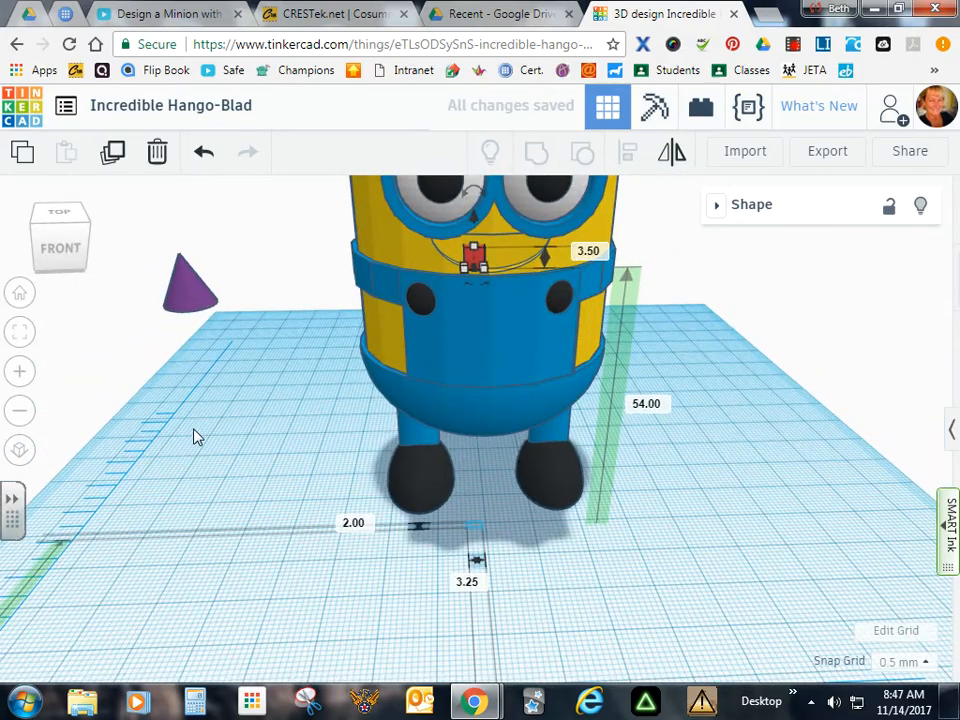
right_drag(223, 422, 189, 426)
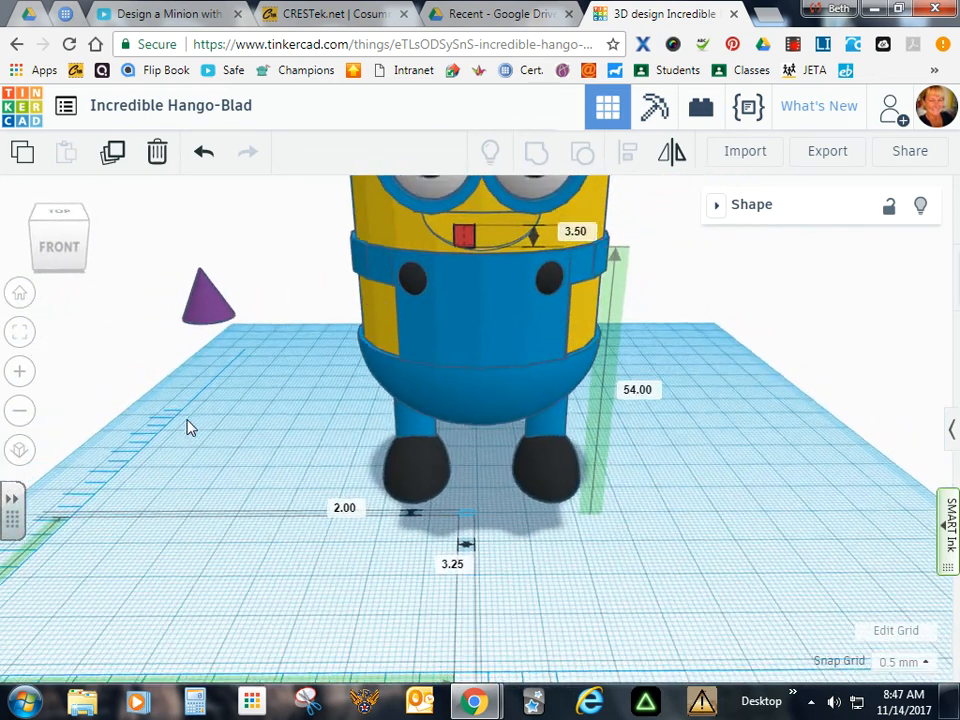
key(Right)
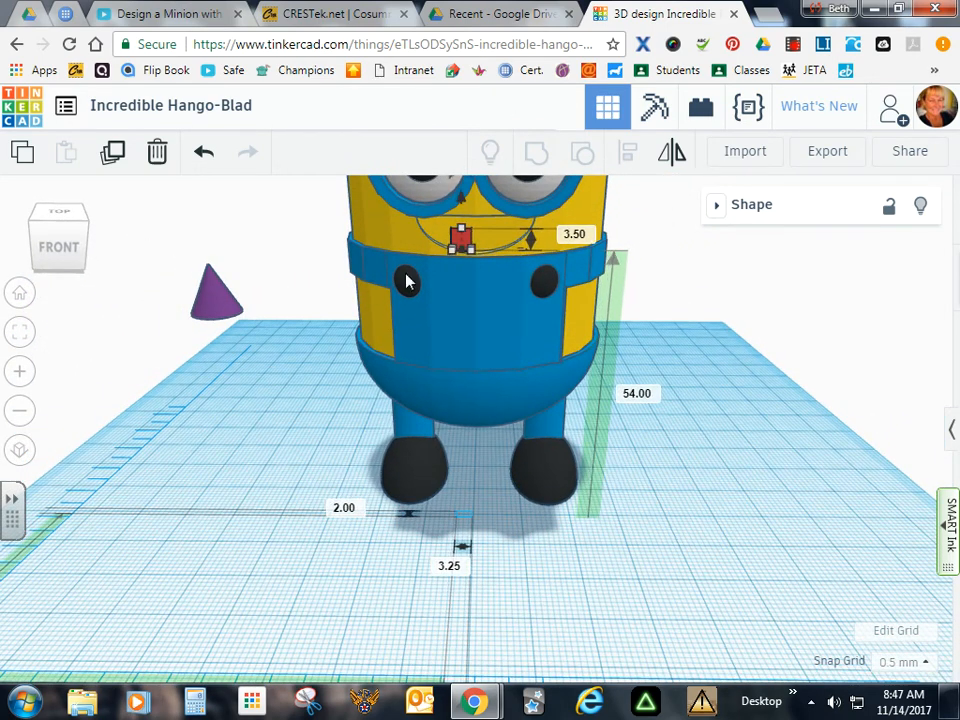
Duplicate the red tooth and nudge the copy right, leaving a gap between the two teeth in the mouth.
click(466, 245)
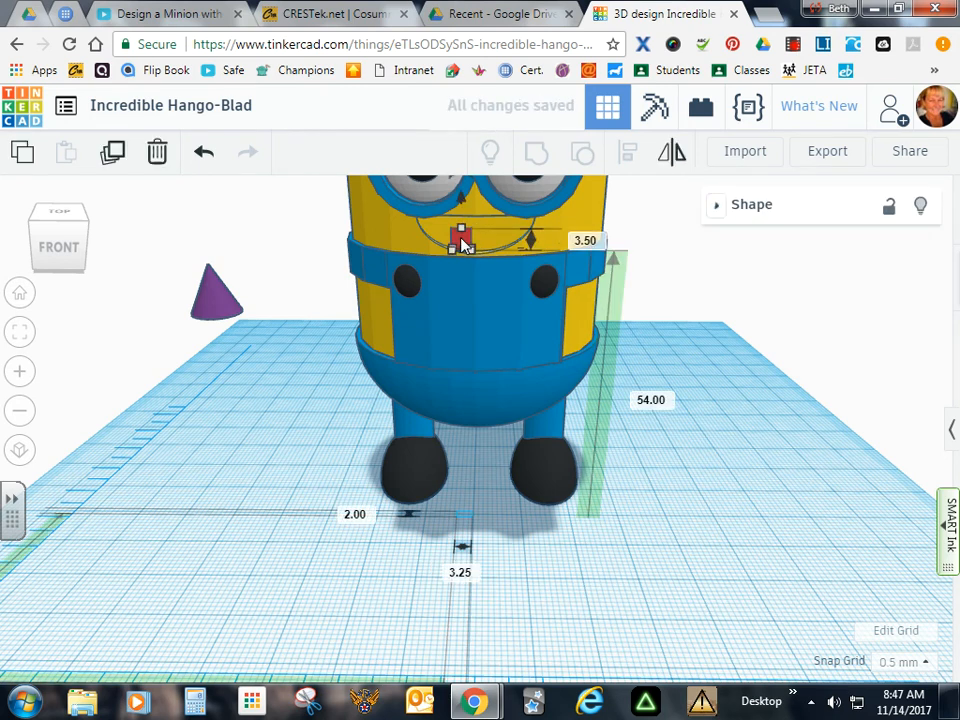
key(Right)
key(Right)
key(Right)
key(Right)
key(Right)
key(Right)
key(Right)
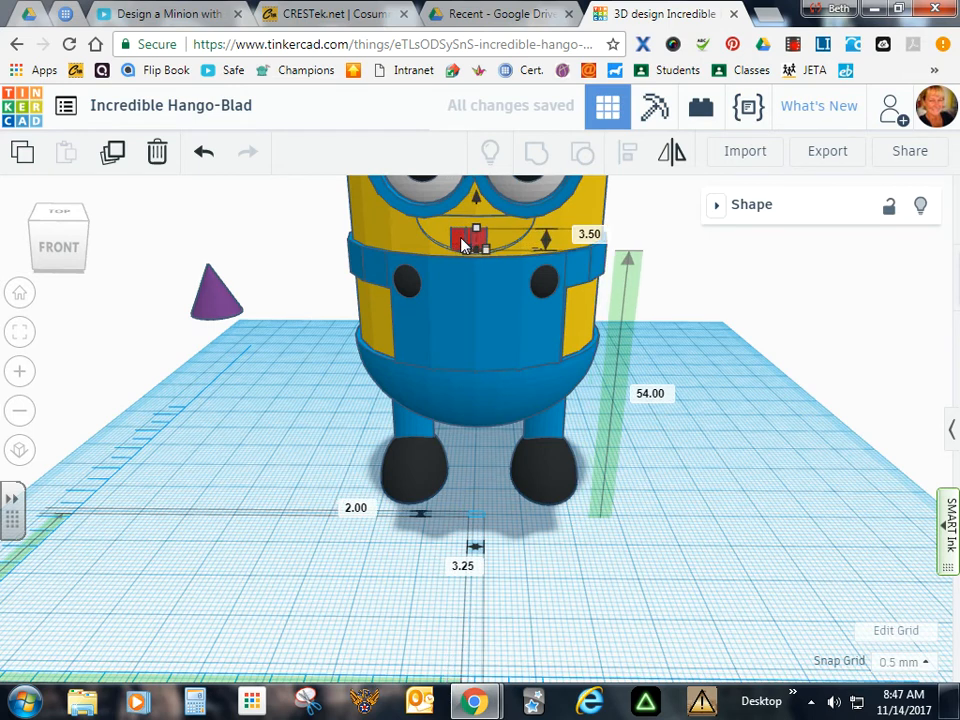
key(Right)
key(Right)
key(Right)
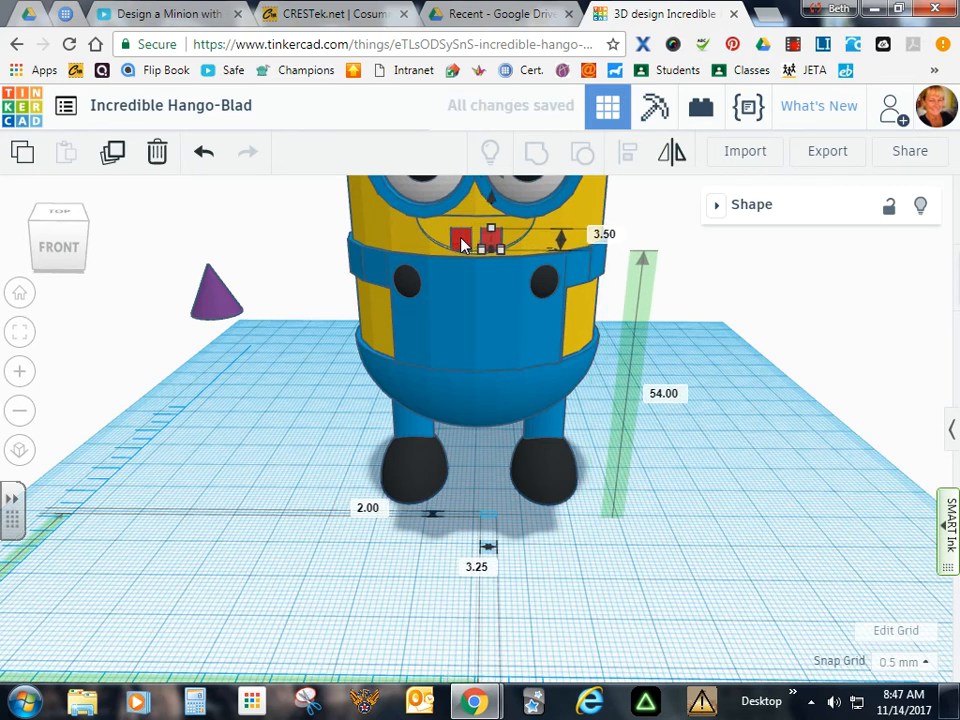
Set the snap grid to 0.25 mm.
click(927, 667)
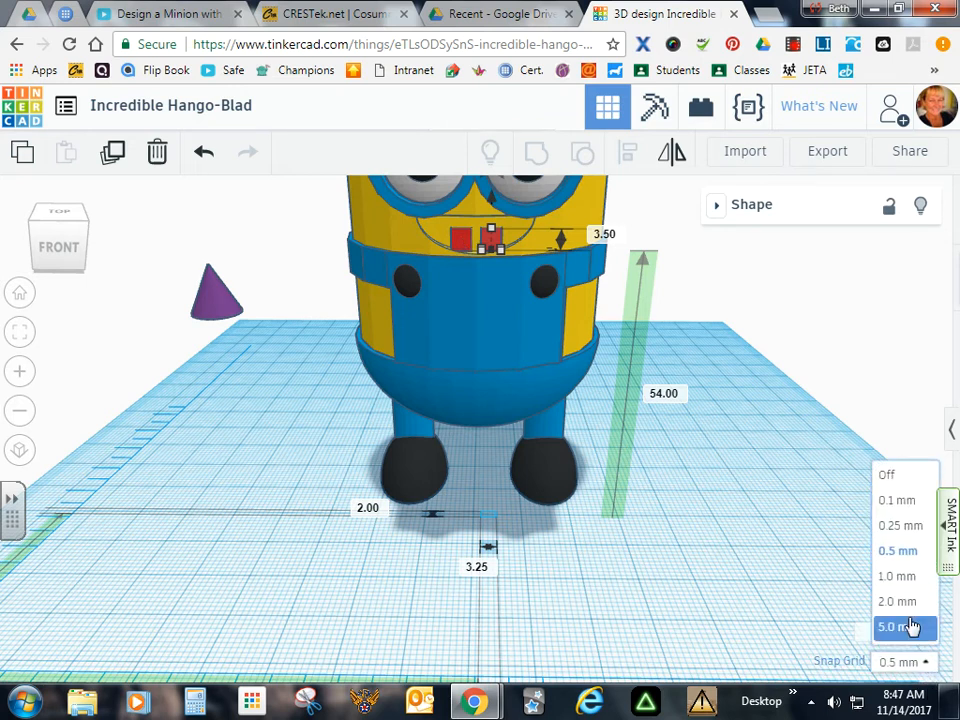
click(899, 528)
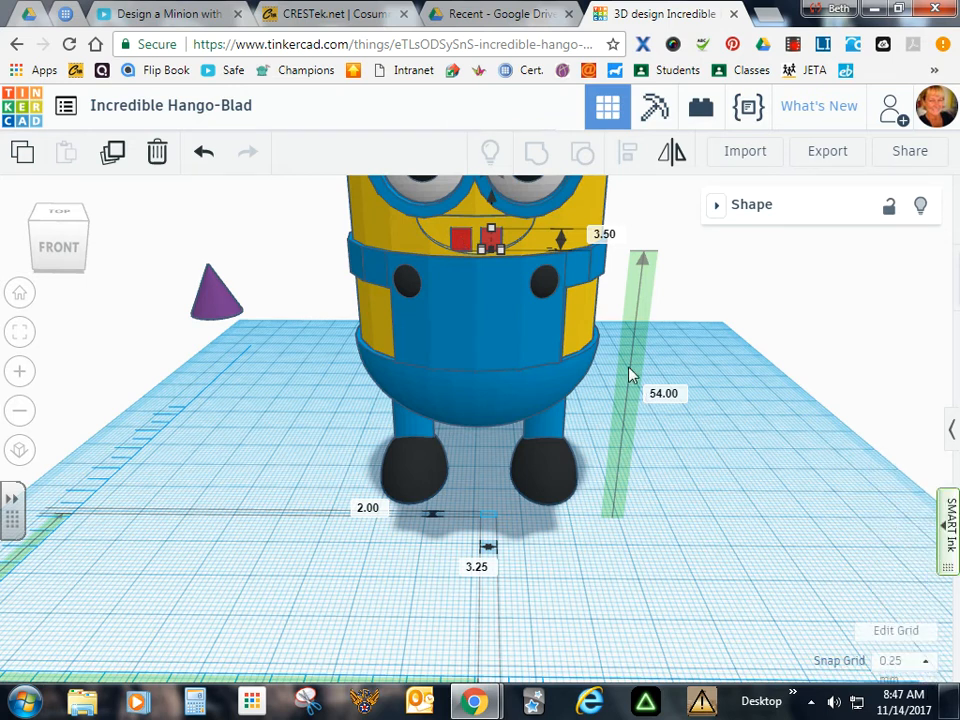
Nudge the two red teeth slightly toward each other to narrow the gap between them in the mouth.
scroll(705, 415, up, 3)
scroll(708, 416, down, 3)
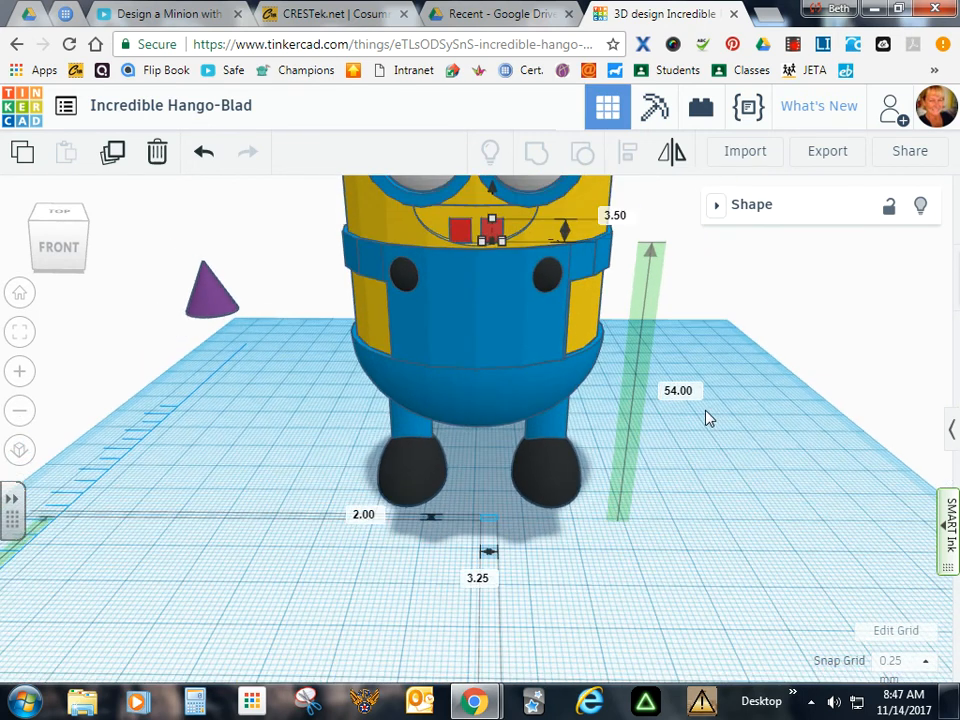
scroll(712, 419, up, 3)
scroll(757, 427, down, 2)
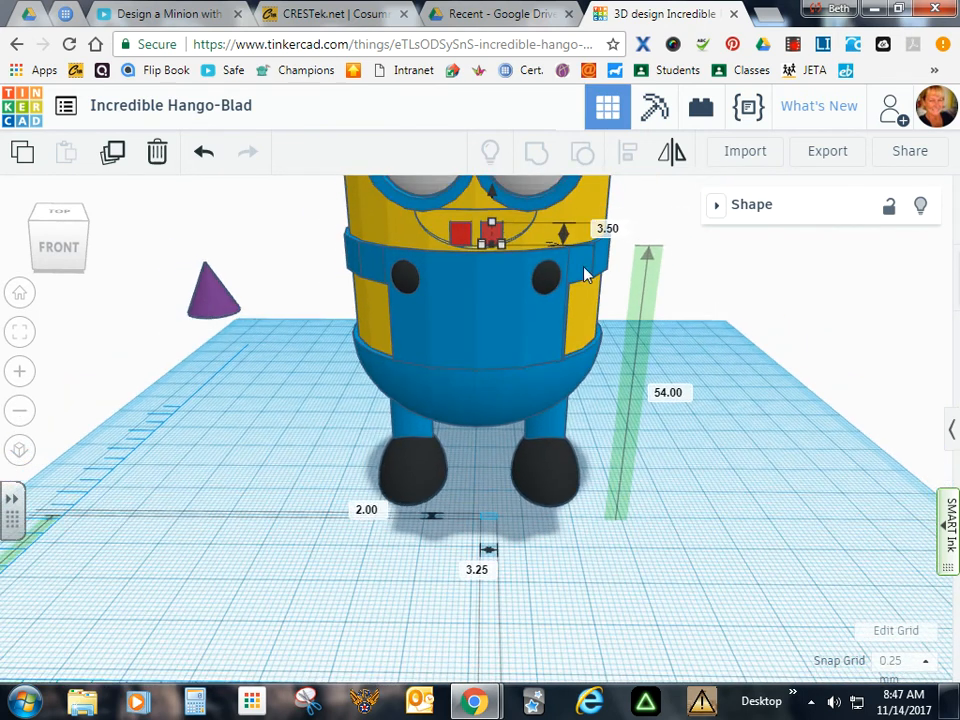
drag(457, 238, 458, 240)
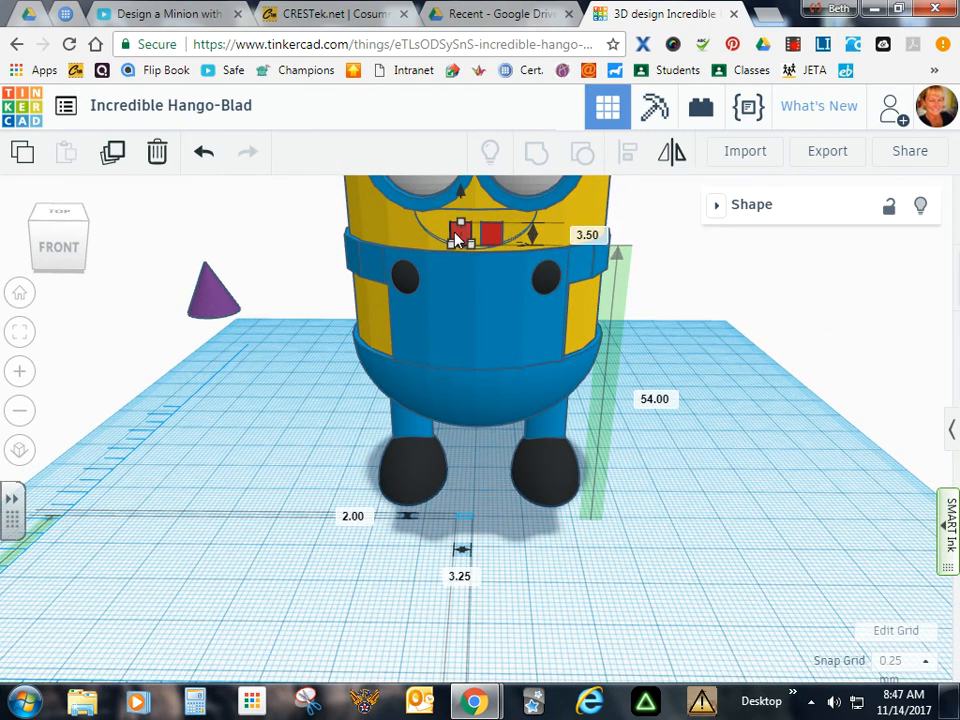
click(490, 236)
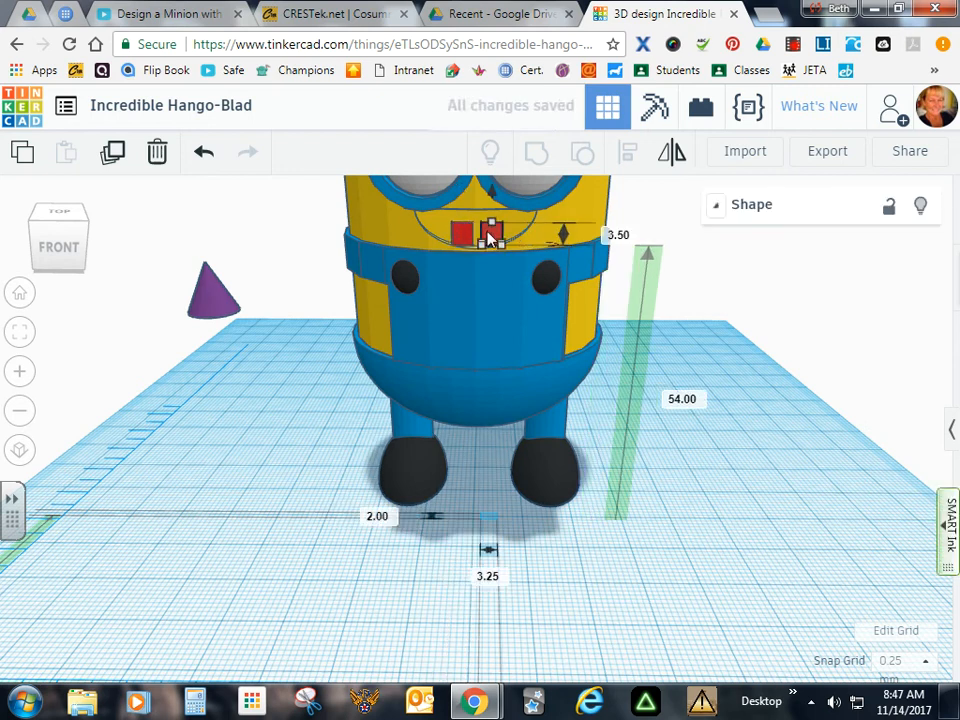
drag(490, 236, 490, 231)
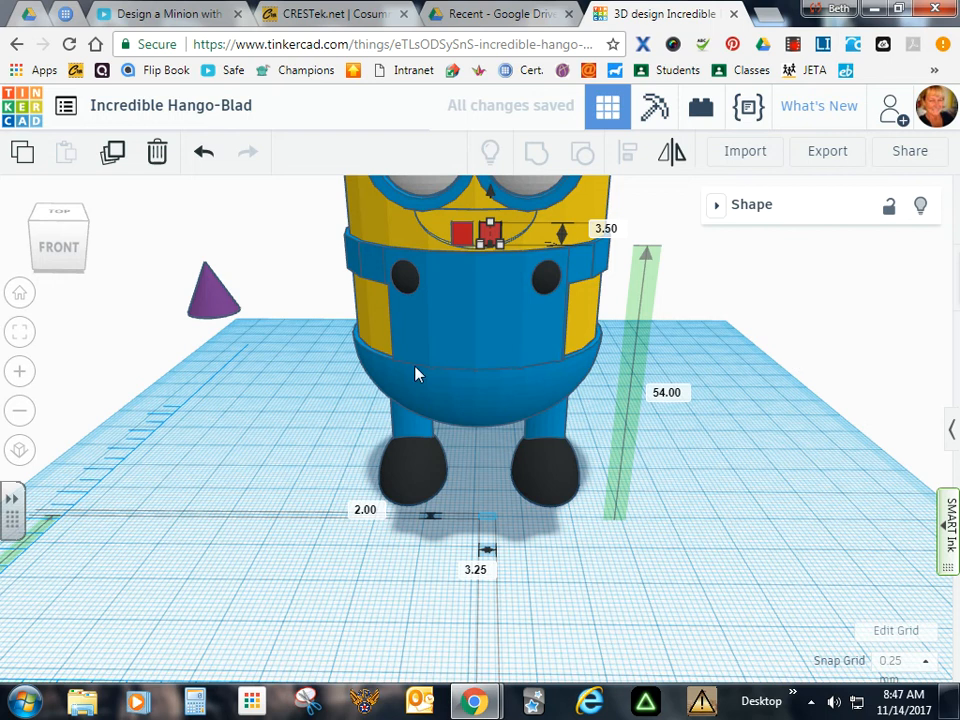
Group the minion body and both red teeth into a single shape, leaving out the purple cone.
click(19, 292)
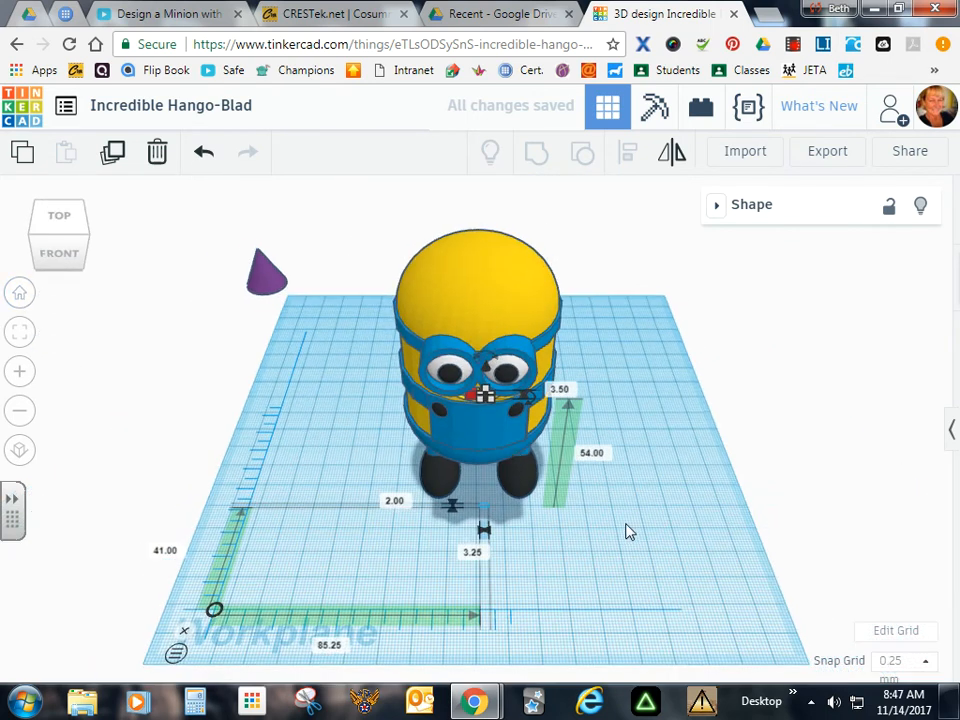
right_drag(626, 525, 621, 480)
click(775, 484)
right_drag(775, 484, 793, 433)
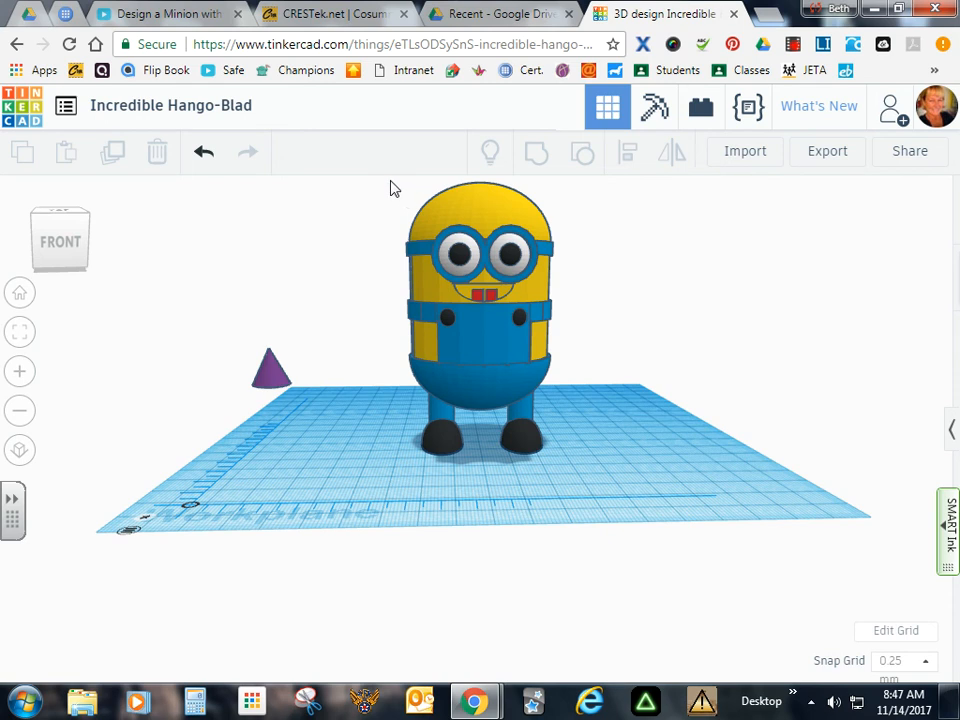
drag(393, 189, 594, 459)
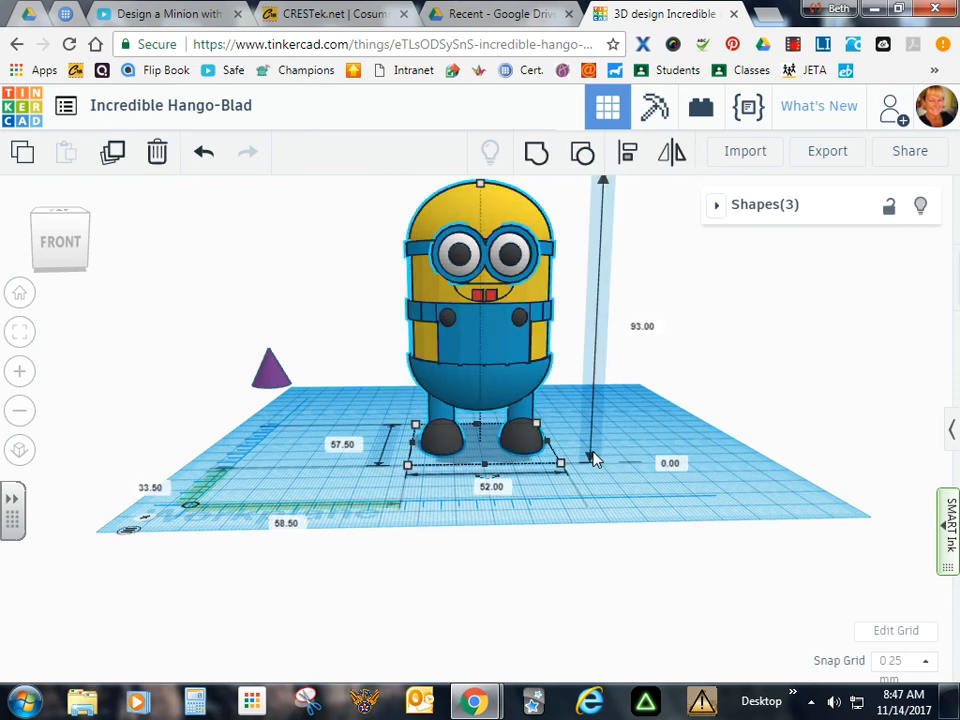
click(536, 152)
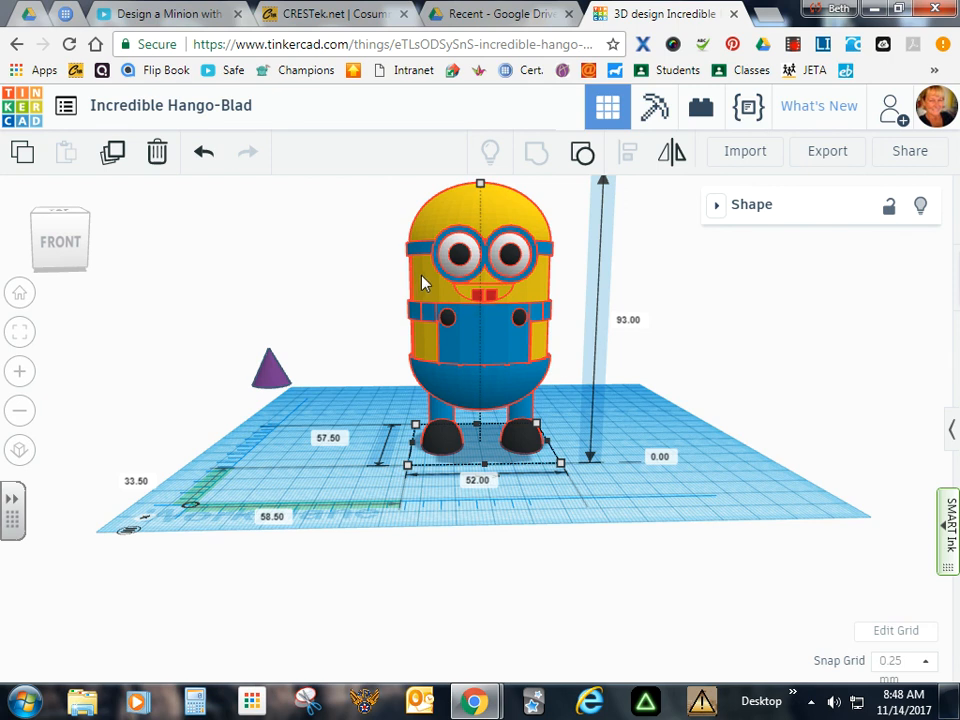
click(266, 382)
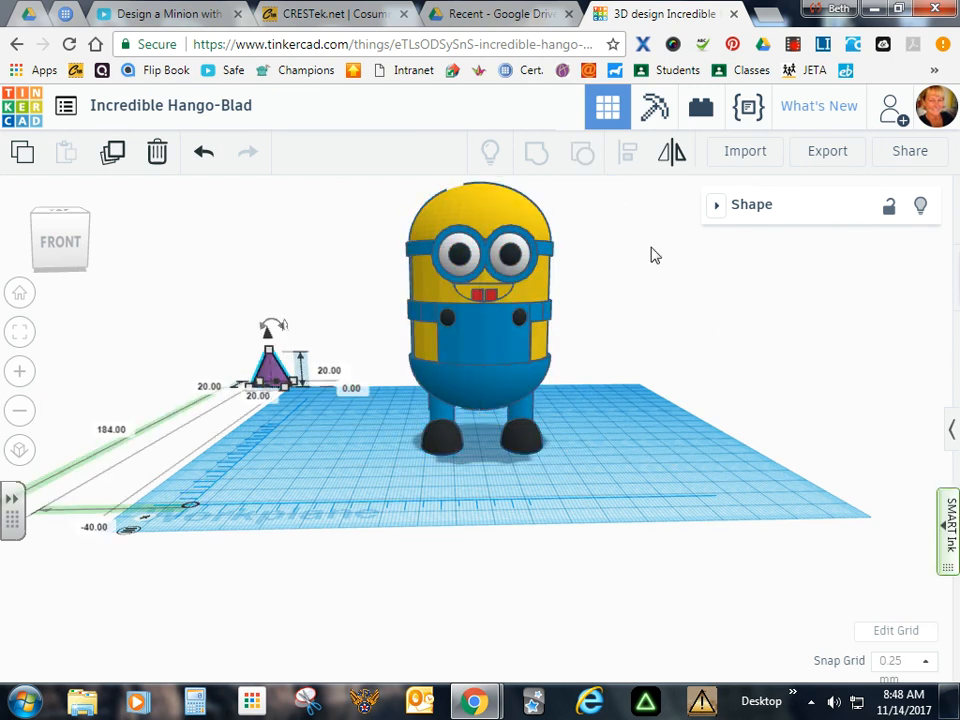
click(793, 45)
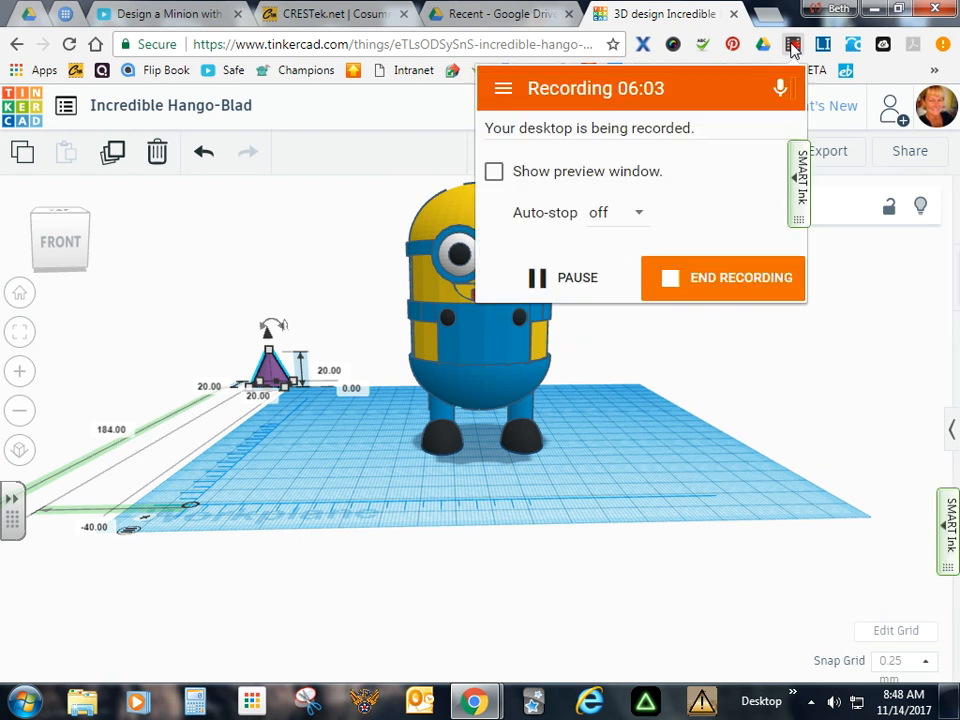